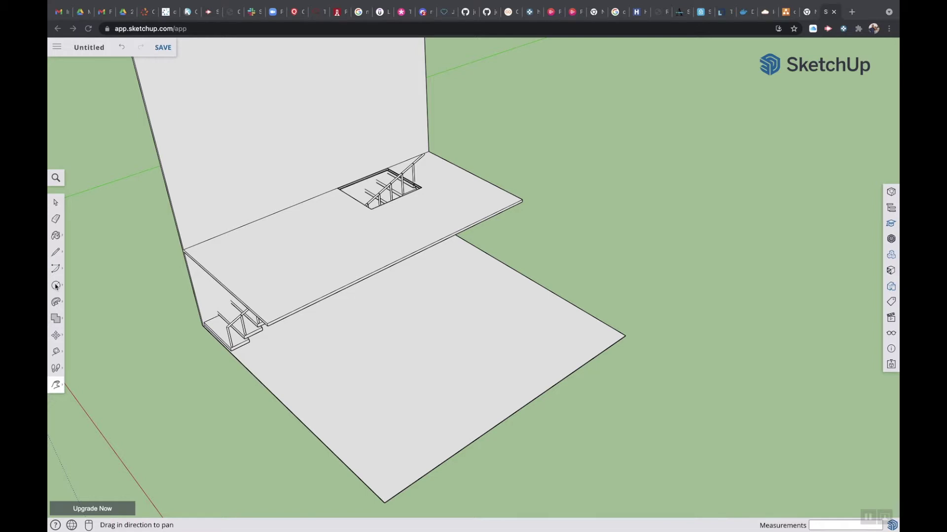
Draw a small rectangular outline about 2' 7" by 1' 8" against the front edge of the upper floor slab
click(56, 286)
click(80, 248)
scroll(340, 247, up, 3)
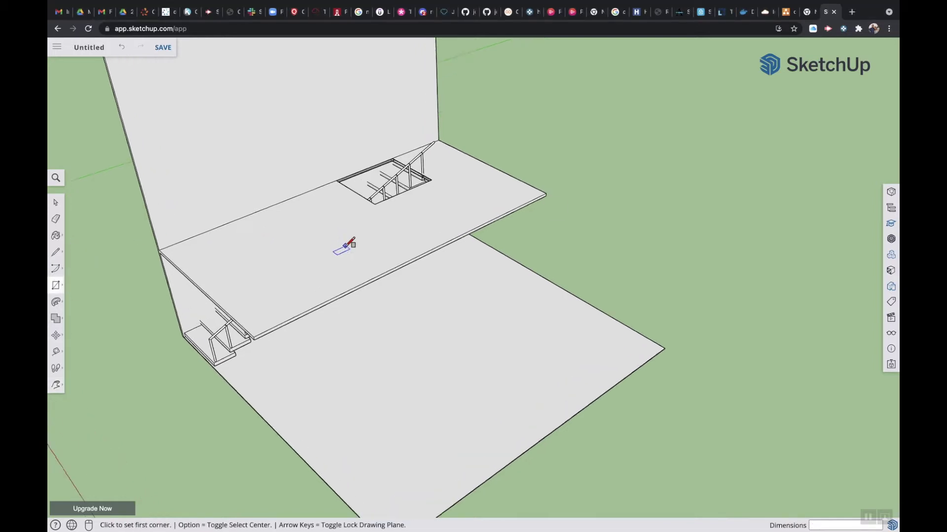
scroll(341, 246, up, 2)
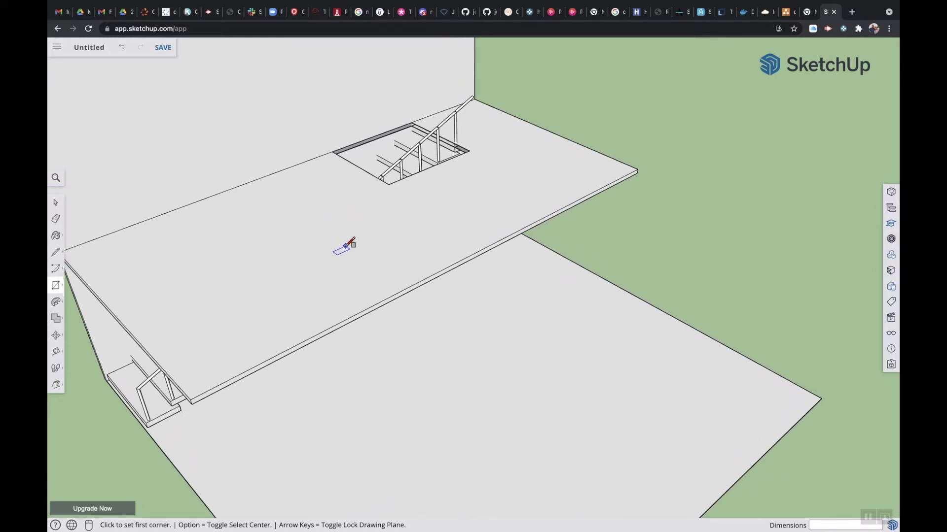
click(56, 252)
click(416, 286)
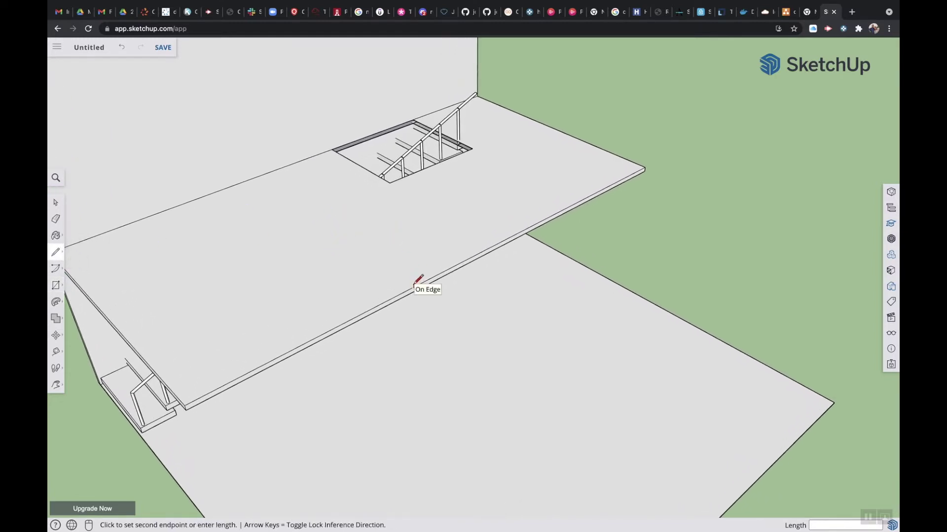
click(403, 277)
click(427, 265)
click(438, 272)
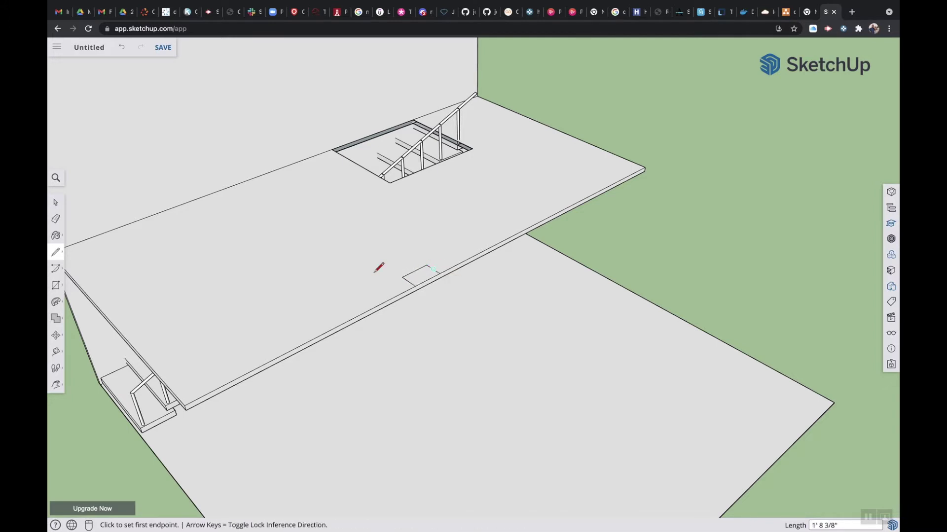
Push/Pull the small rectangle at the slab's front edge upward by about 8"
click(59, 302)
click(80, 283)
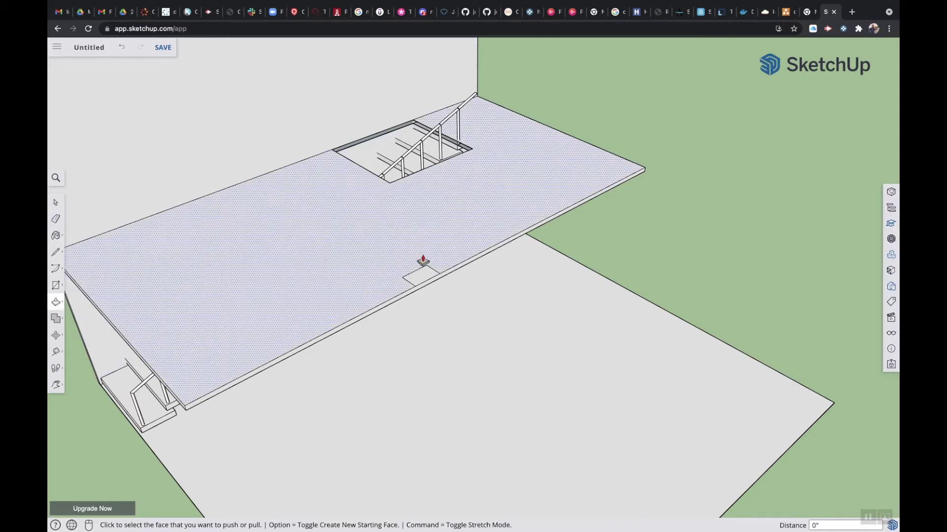
click(422, 273)
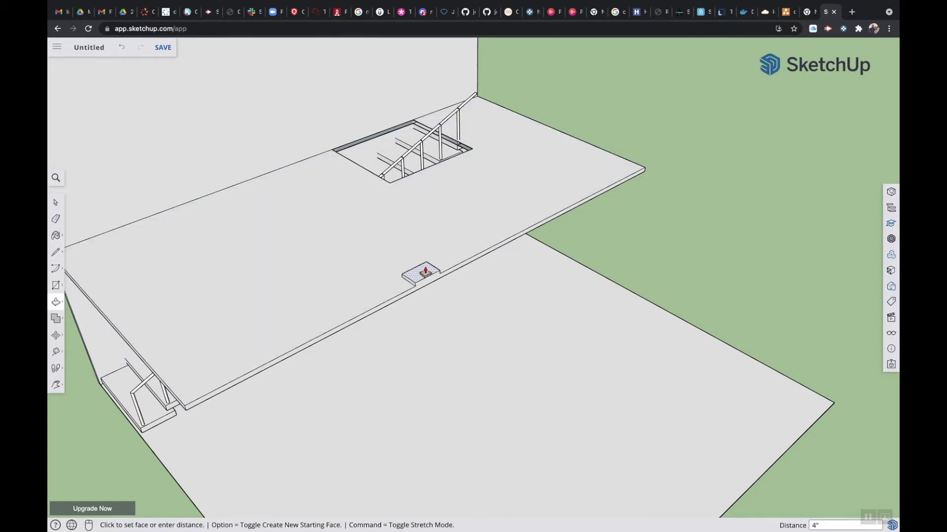
click(419, 268)
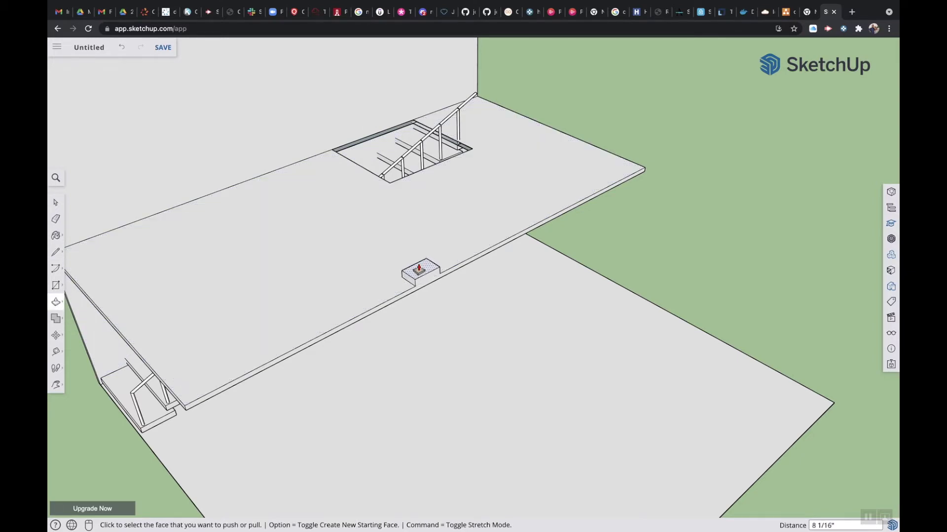
Draw a line closing the base of the block's front face, and extrude that face outward 5' beyond the slab
click(55, 252)
click(415, 285)
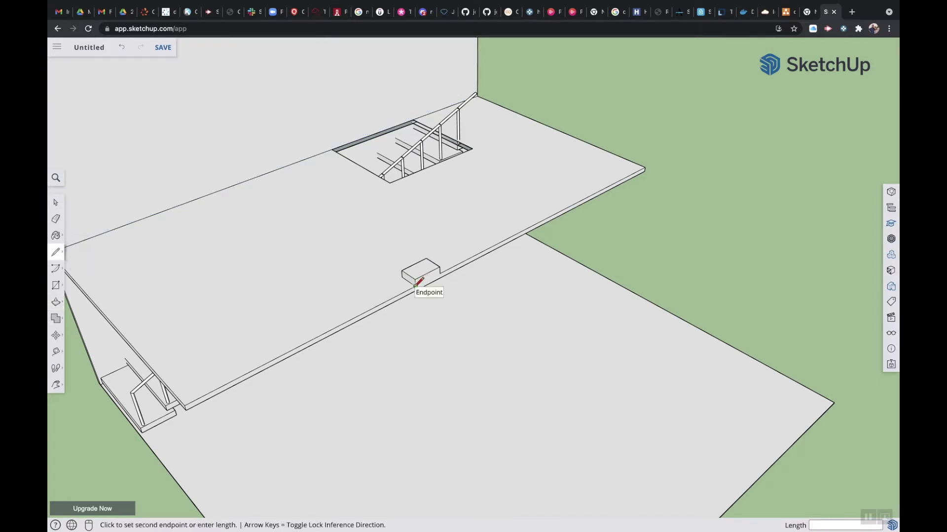
click(440, 272)
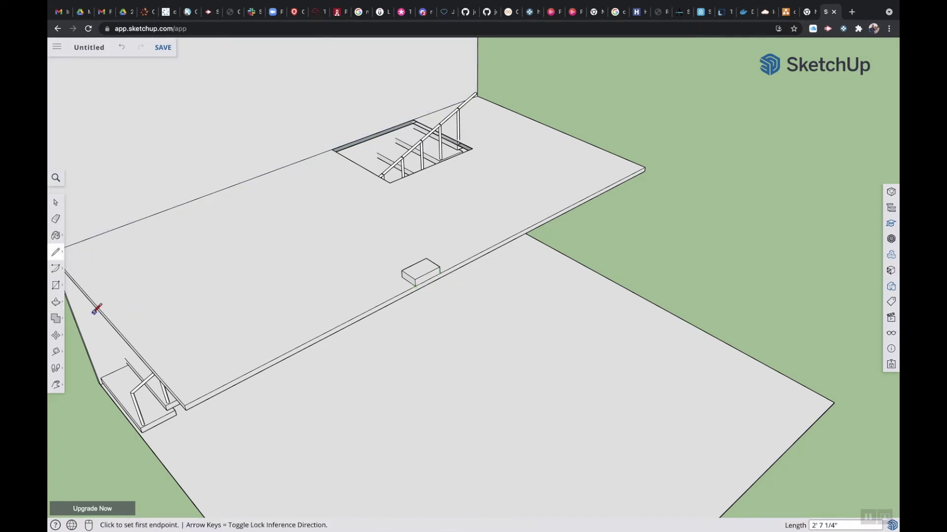
click(56, 301)
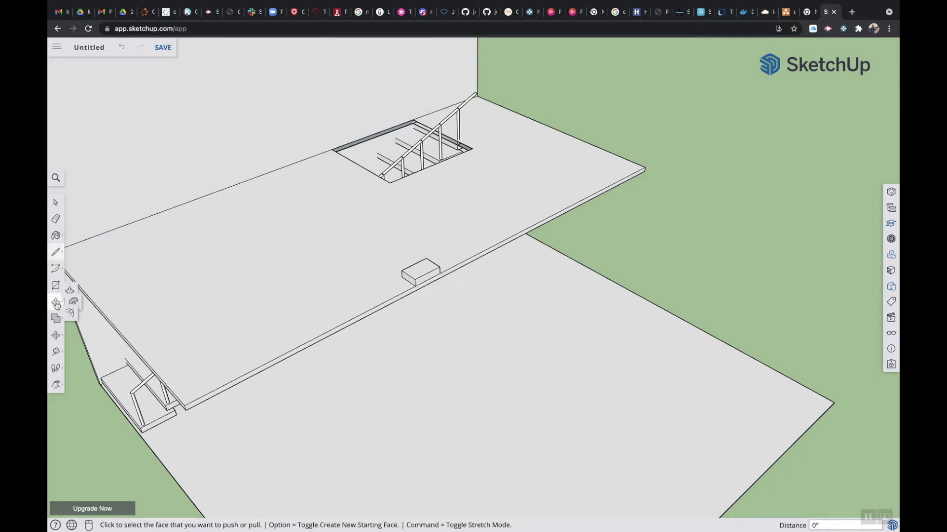
click(436, 279)
click(487, 300)
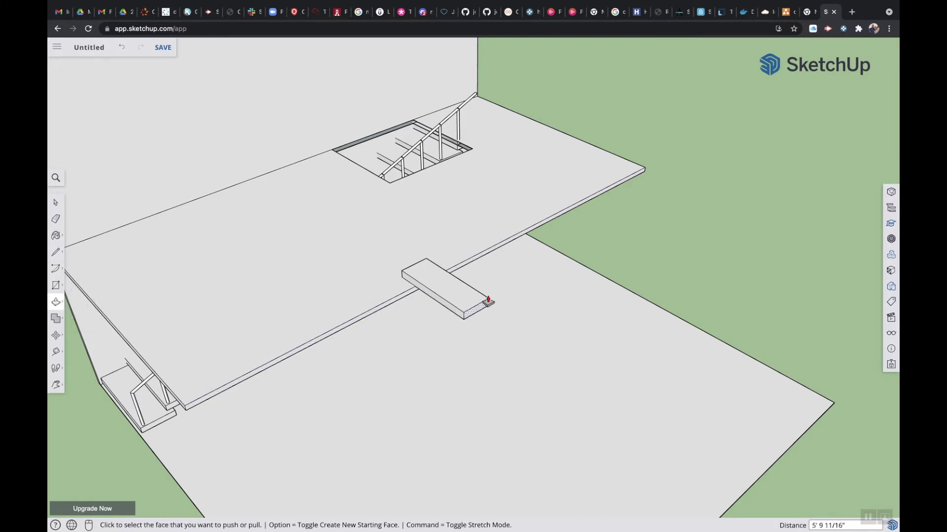
text(5')
key(Return)
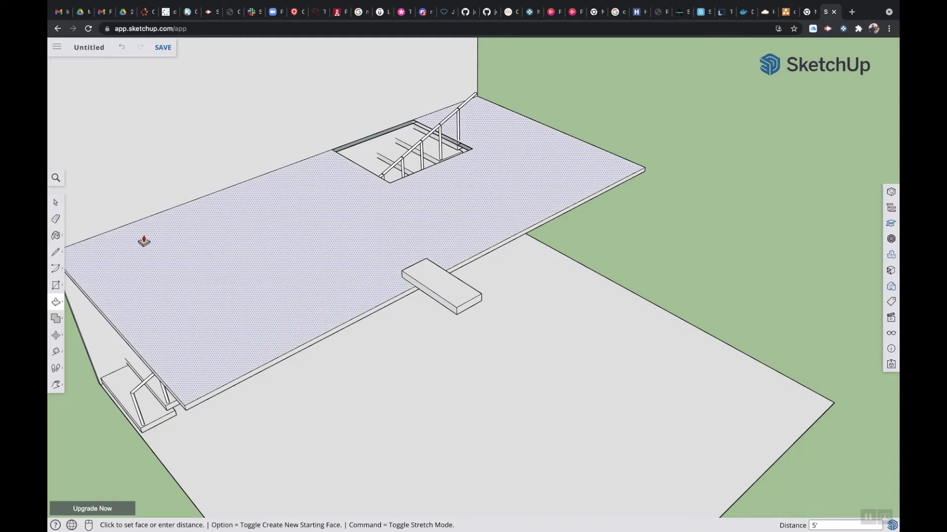
Draw a 6" by 6" square on top of the upper floor slab near its far outer corner
click(56, 203)
click(57, 385)
drag(224, 240, 155, 316)
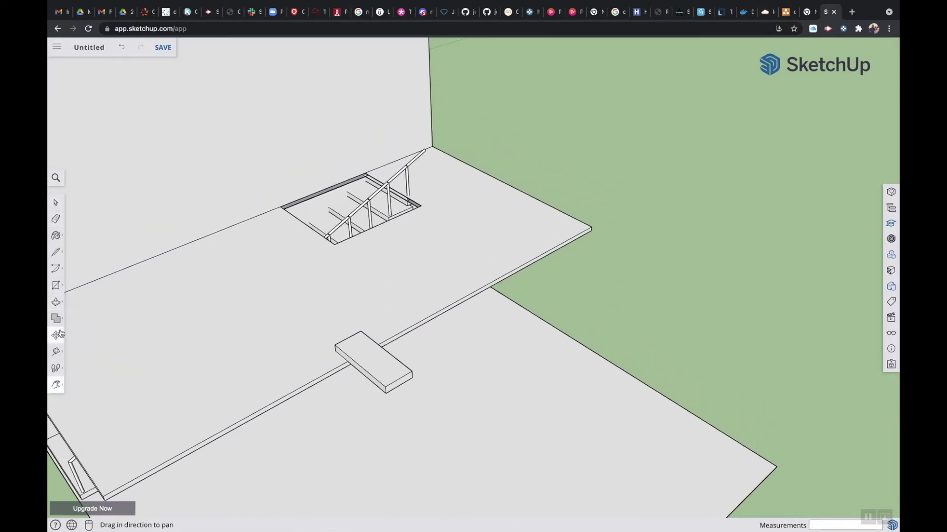
click(56, 286)
scroll(507, 243, up, 5)
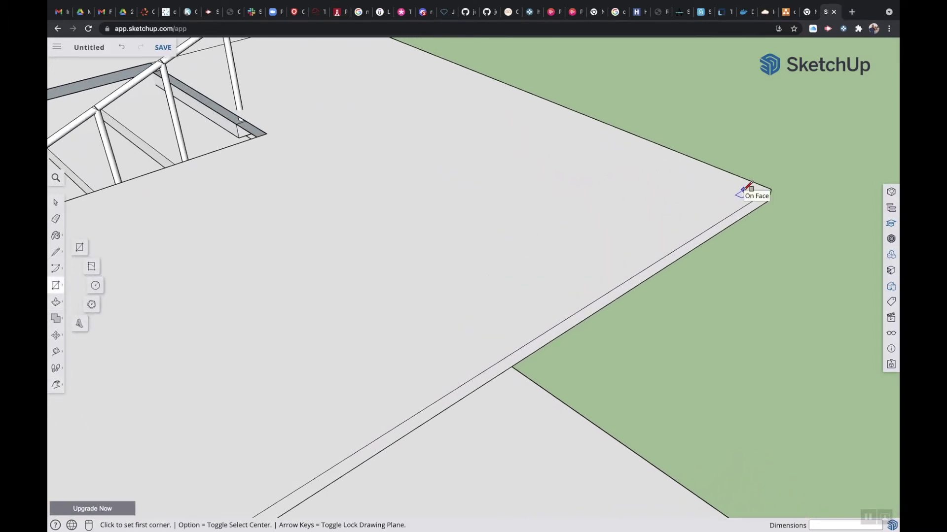
click(743, 191)
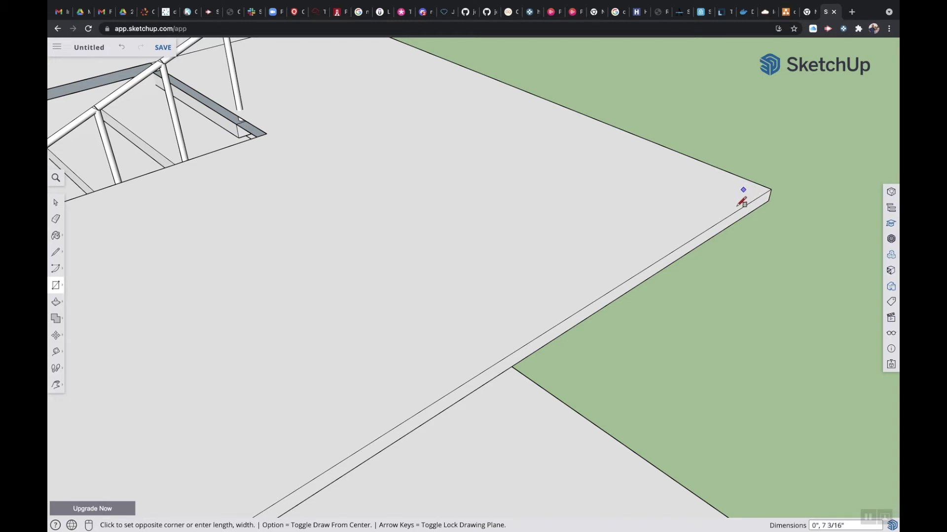
key(Escape)
click(742, 197)
click(707, 196)
text(6")
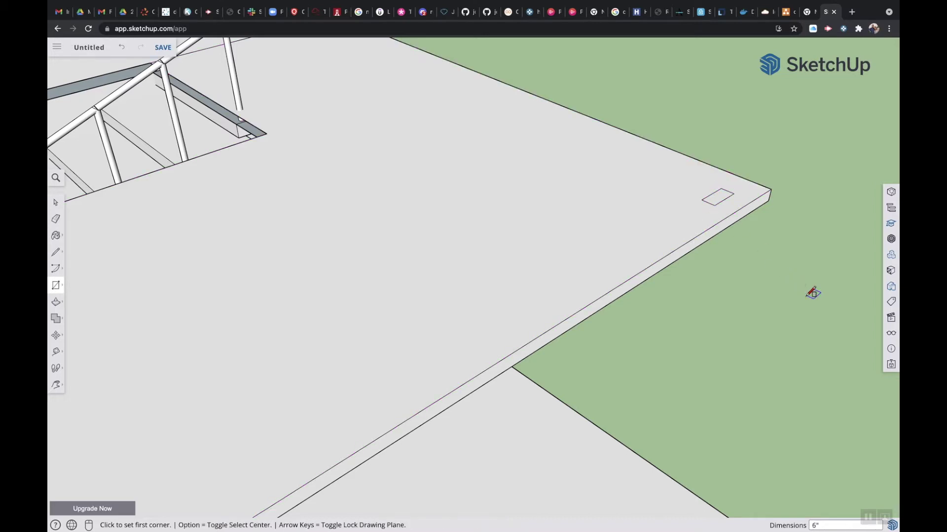
text(,6")
key(Return)
Try extruding the small corner square upward with Push/Pull, and undo the extrusion
click(57, 302)
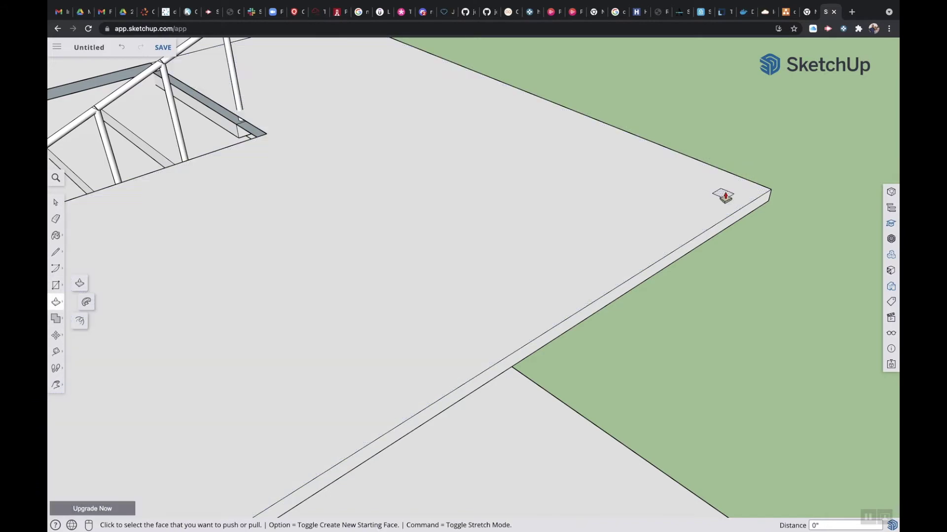
click(724, 196)
click(724, 188)
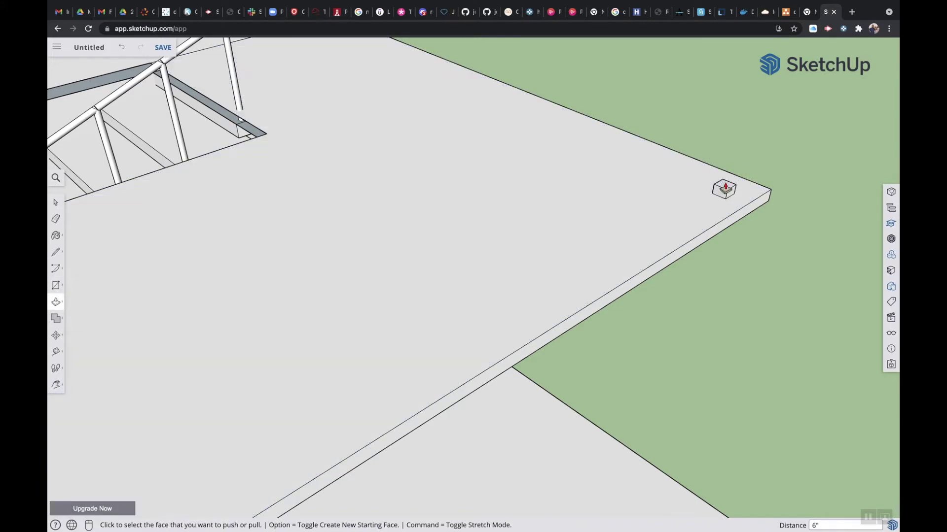
click(725, 187)
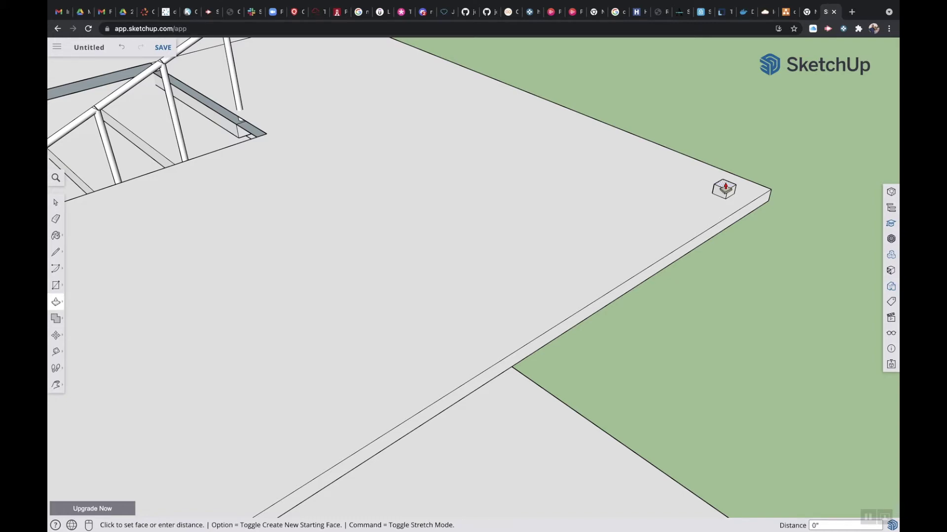
key(super+z)
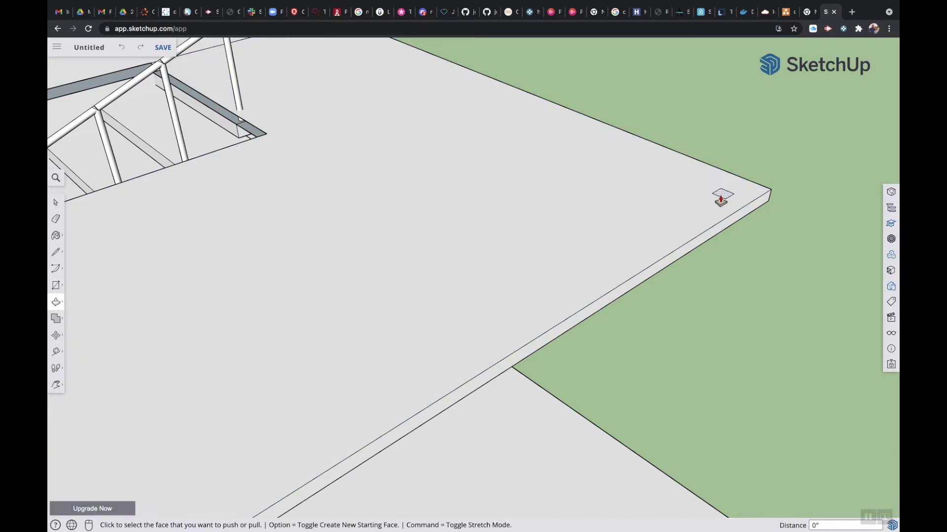
Extrude the small corner square 6" upward into a cube
click(723, 197)
click(720, 192)
click(690, 190)
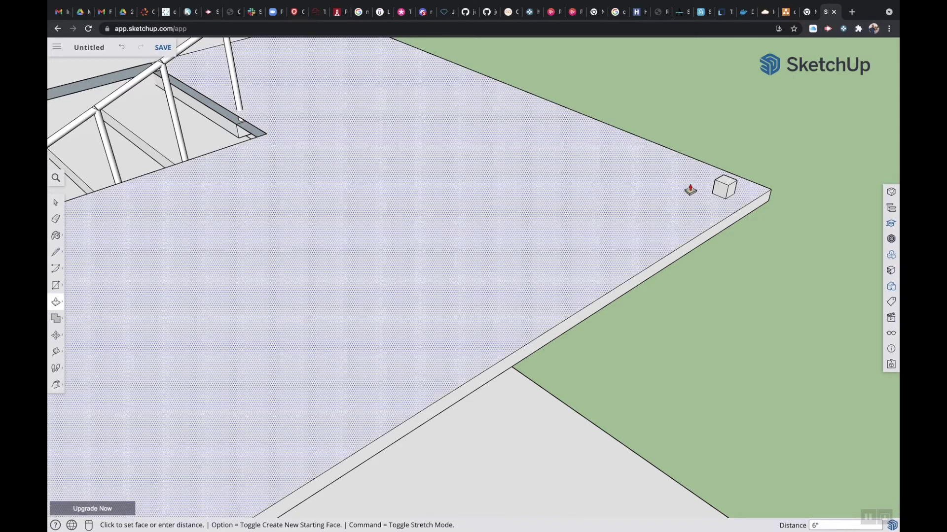
Draw a vertical 3' line rising from the centre of the cube's top face
click(55, 252)
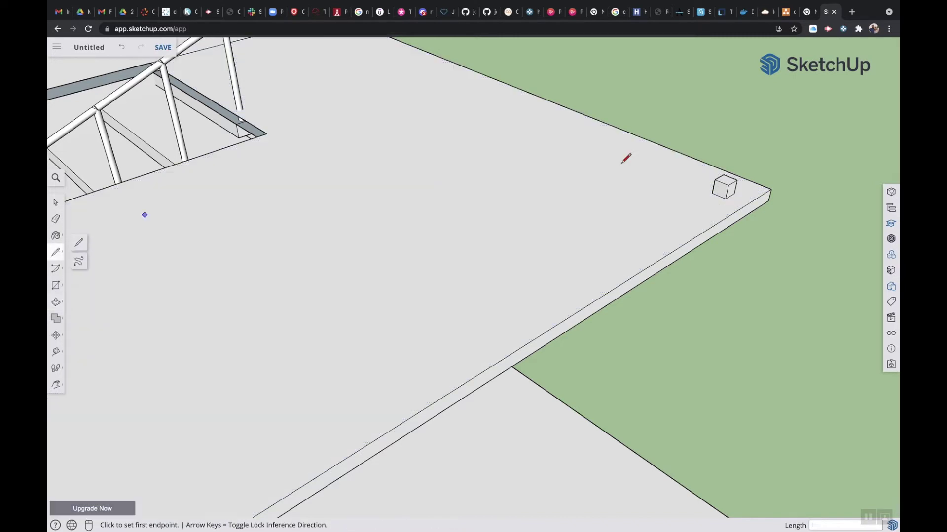
scroll(715, 181, up, 5)
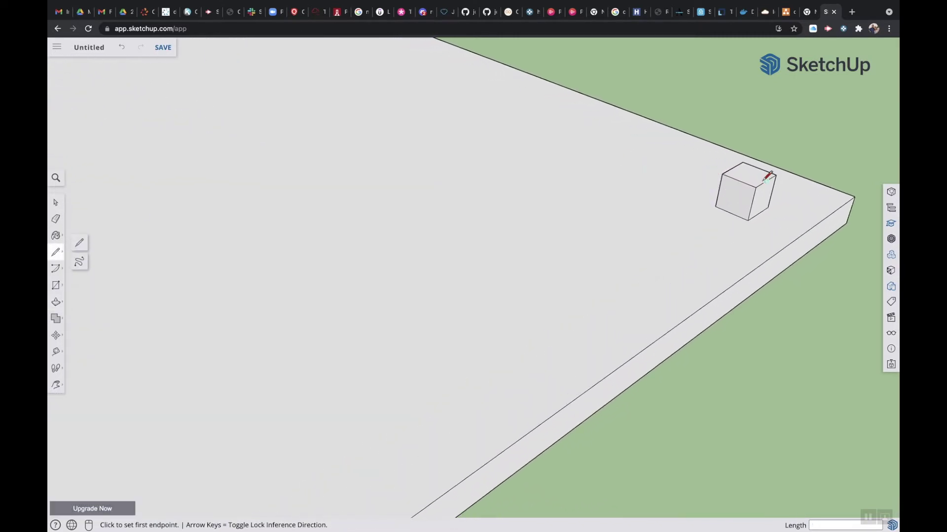
click(750, 174)
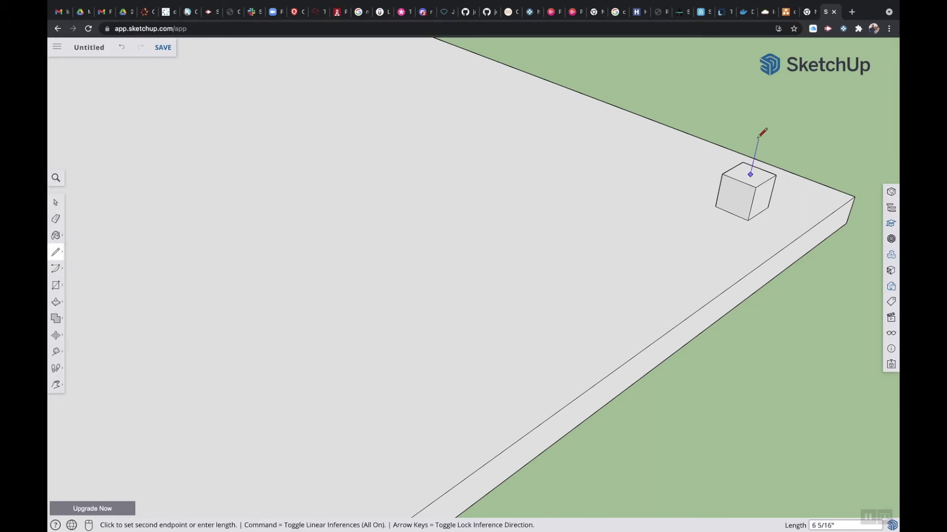
click(764, 114)
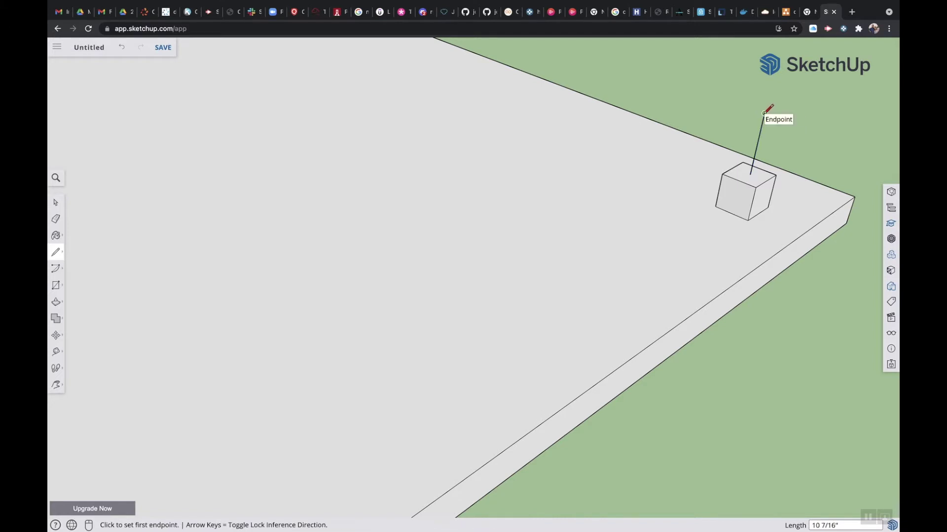
text(3)
key(Return)
click(765, 112)
key(Escape)
Select the corner cube with its vertical line and make them a component named "Railings" that glues to Any
scroll(726, 239, down, 2)
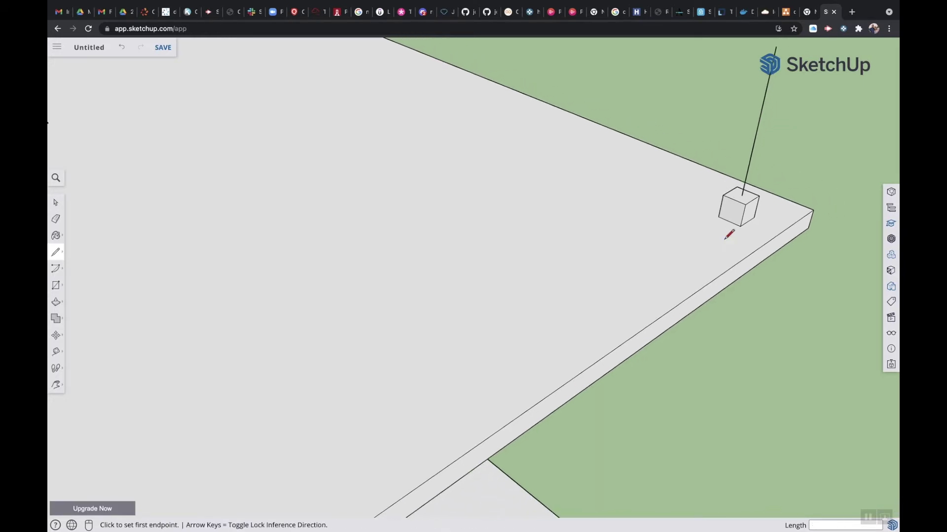
scroll(729, 235, down, 3)
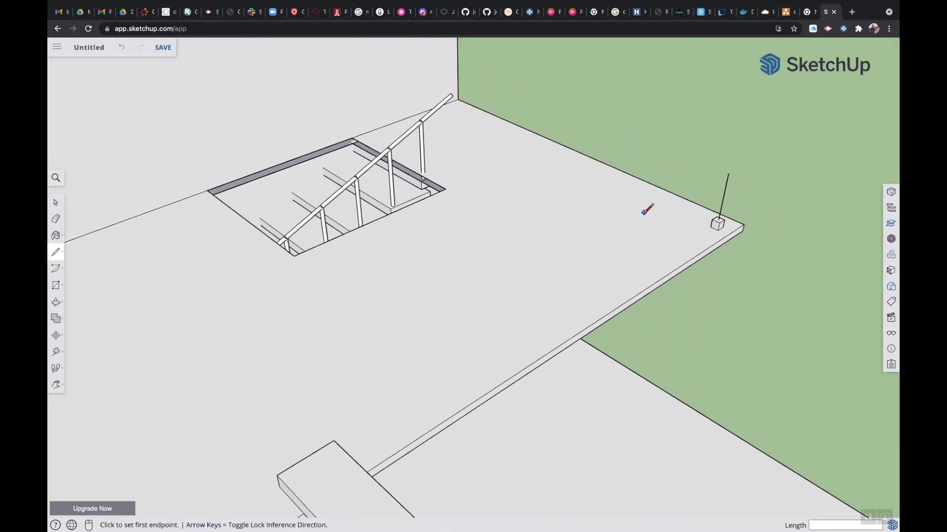
click(56, 203)
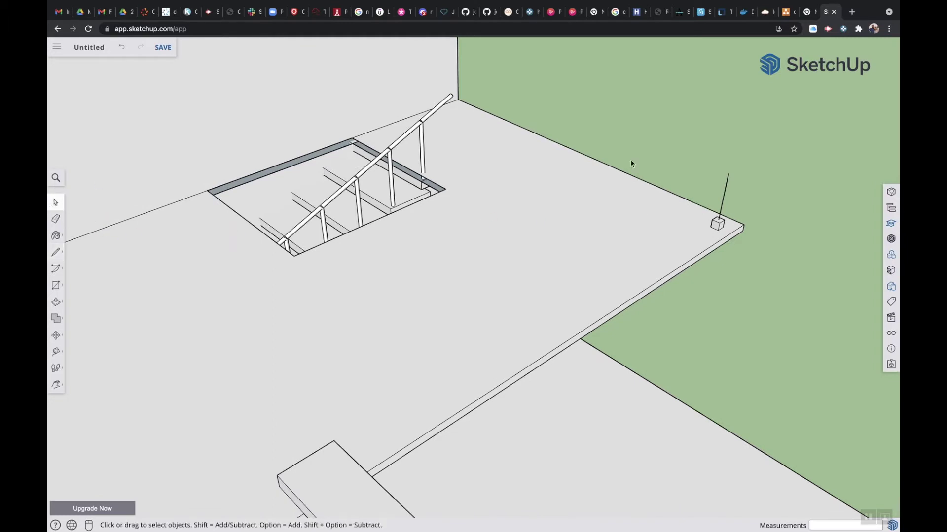
drag(688, 165, 758, 248)
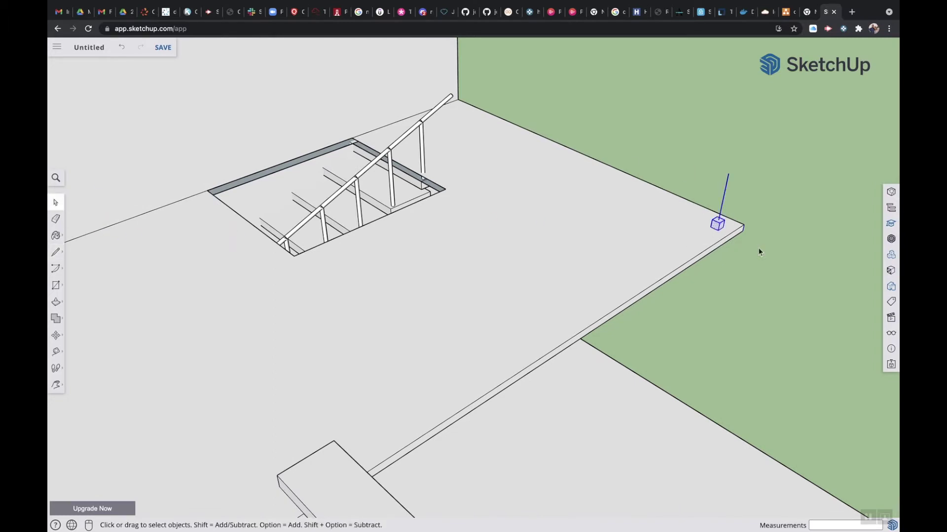
right_click(716, 226)
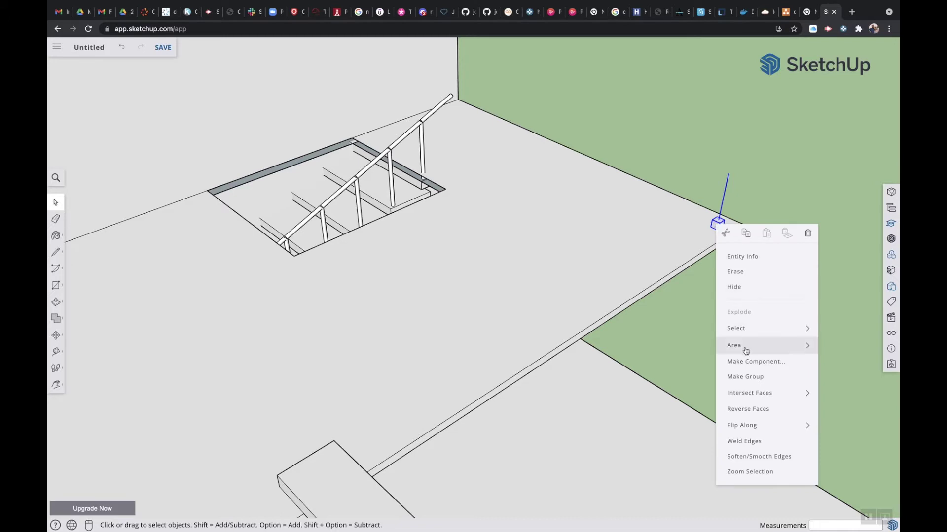
click(749, 365)
text(Railings)
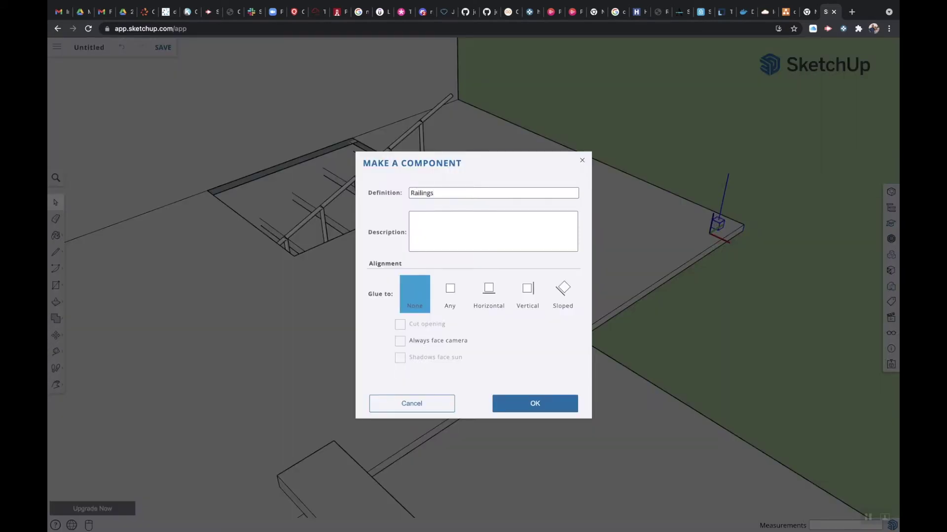
click(450, 292)
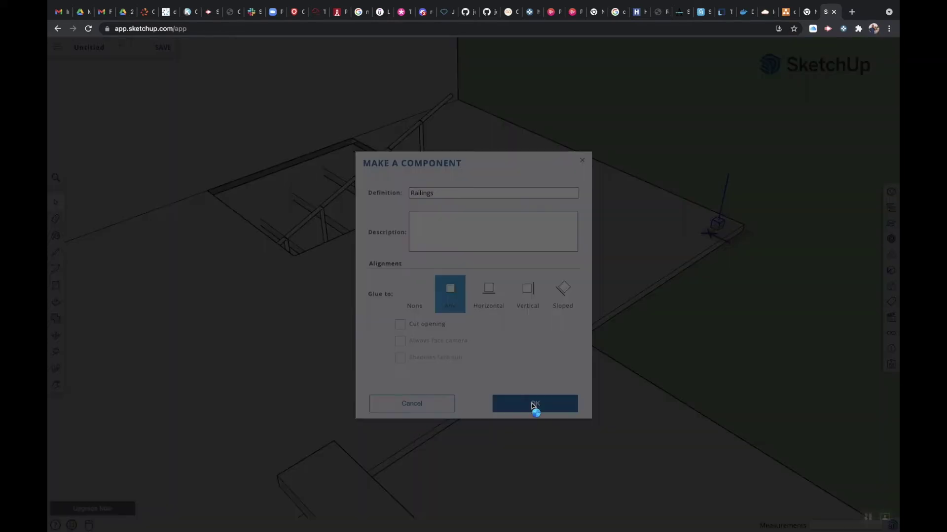
click(533, 404)
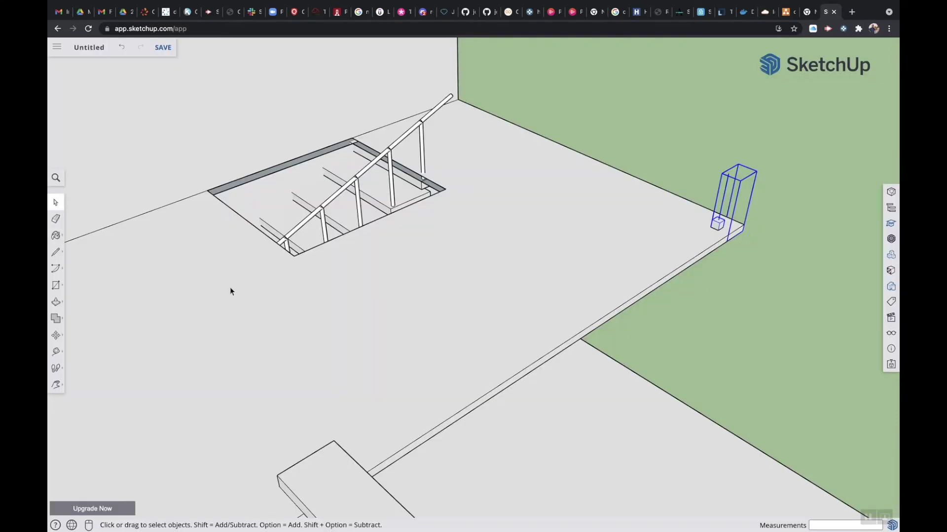
click(483, 290)
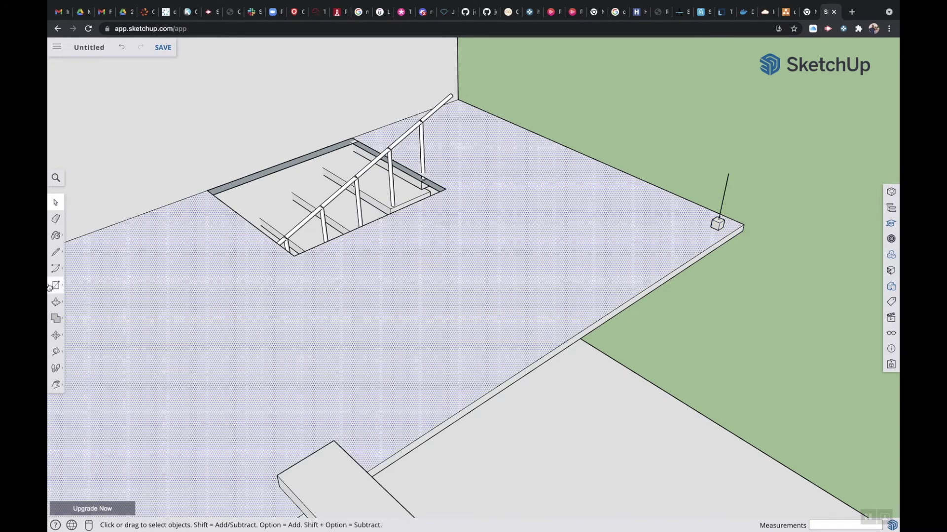
click(770, 329)
scroll(417, 361, down, 2)
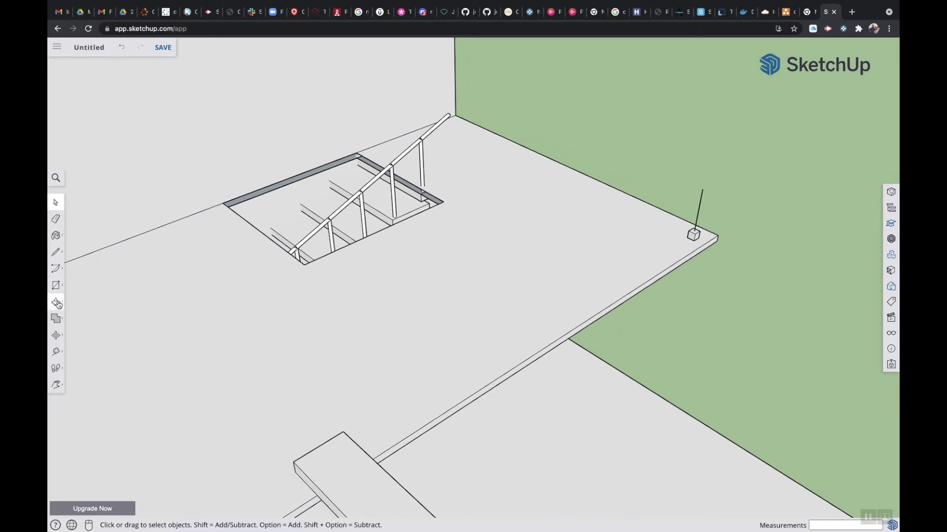
Copy the corner Railings post about 25' 7 1/2" along the green axis to the protruding block, and divide the distance with /20
click(55, 335)
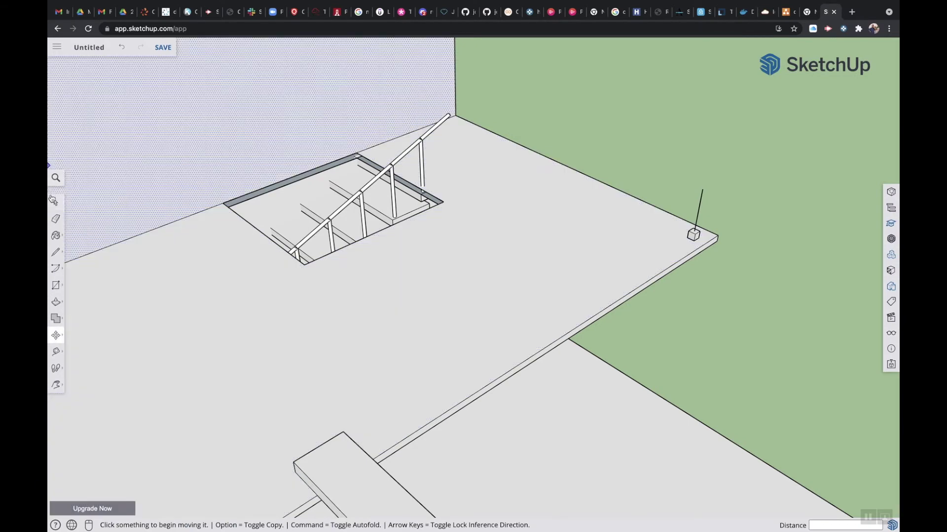
click(55, 203)
click(692, 235)
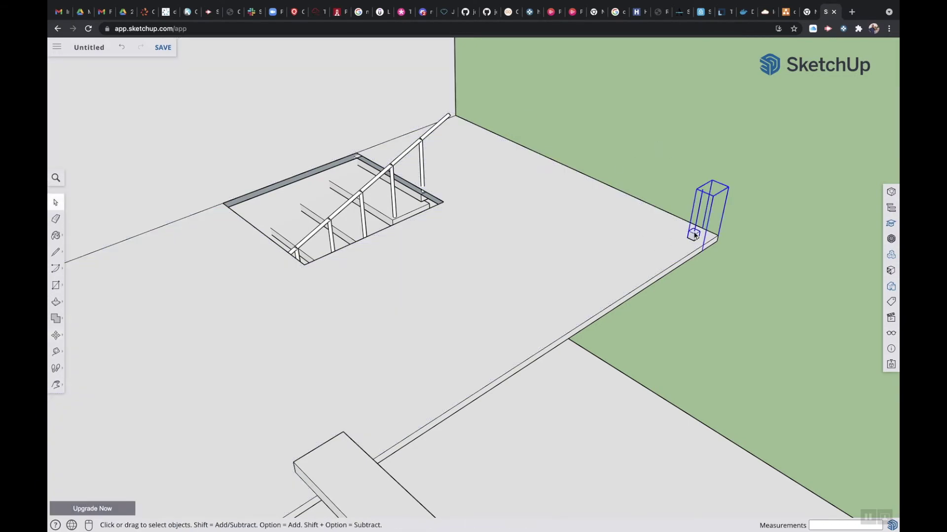
click(55, 336)
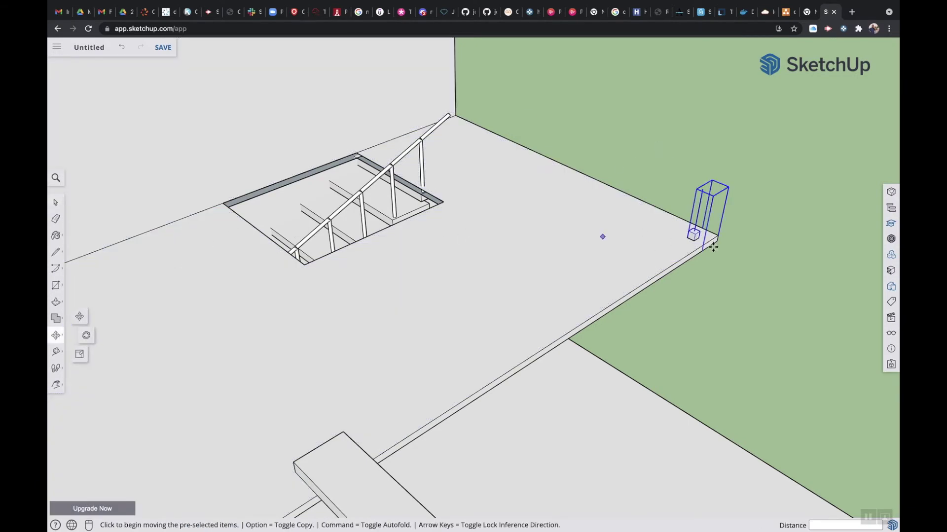
click(696, 229)
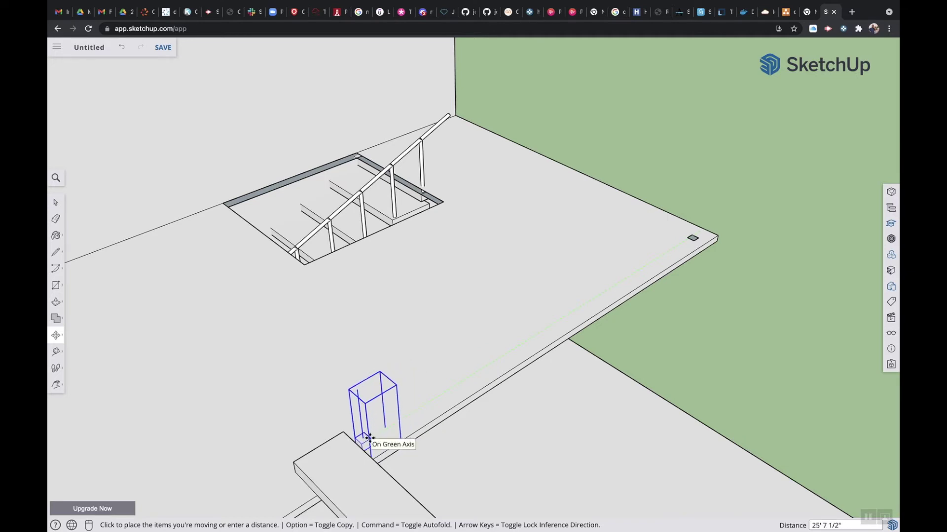
key(alt)
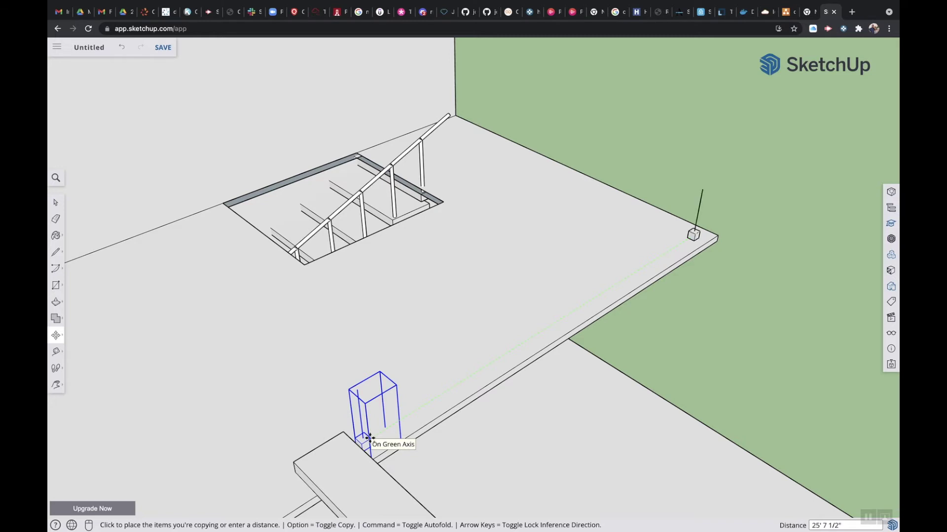
click(370, 438)
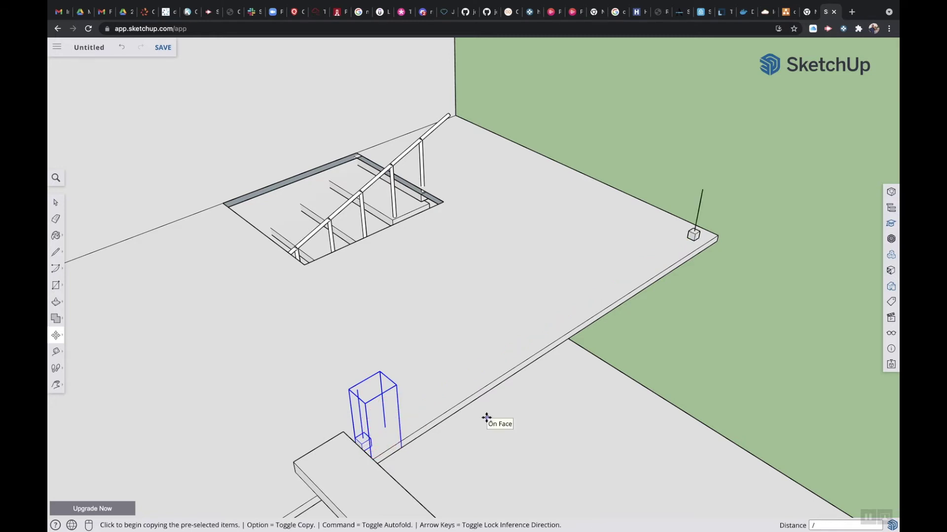
key(Return)
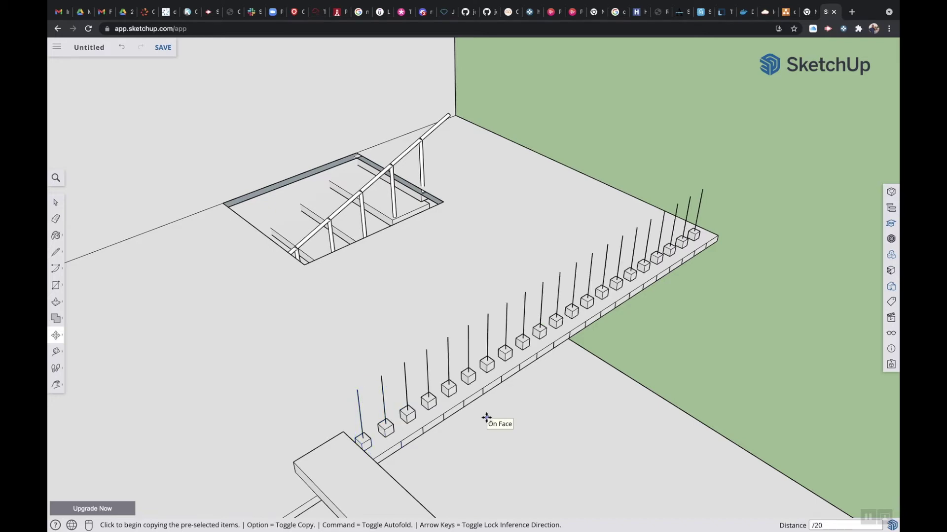
Insert a Railings component at the slab edge on the other side of the protruding block and shift it about 1 15/16"
scroll(285, 442, down, 2)
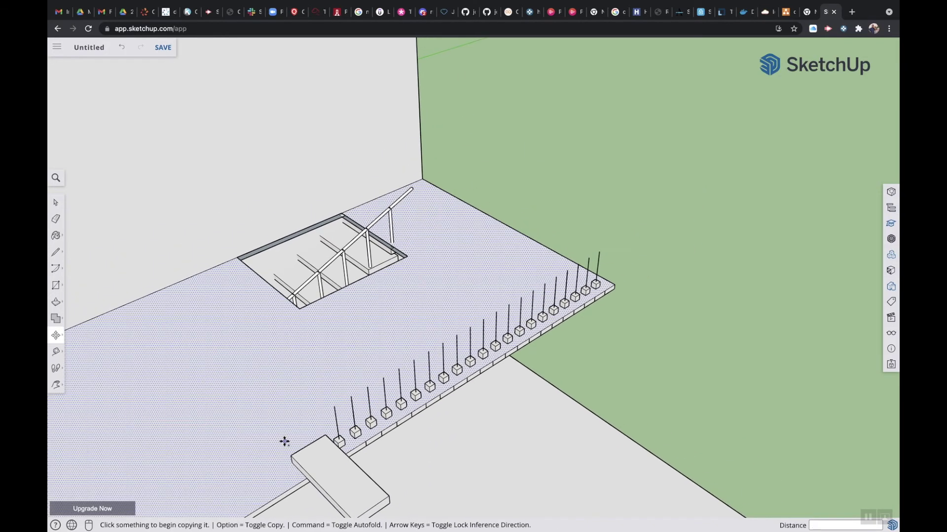
scroll(284, 442, down, 1)
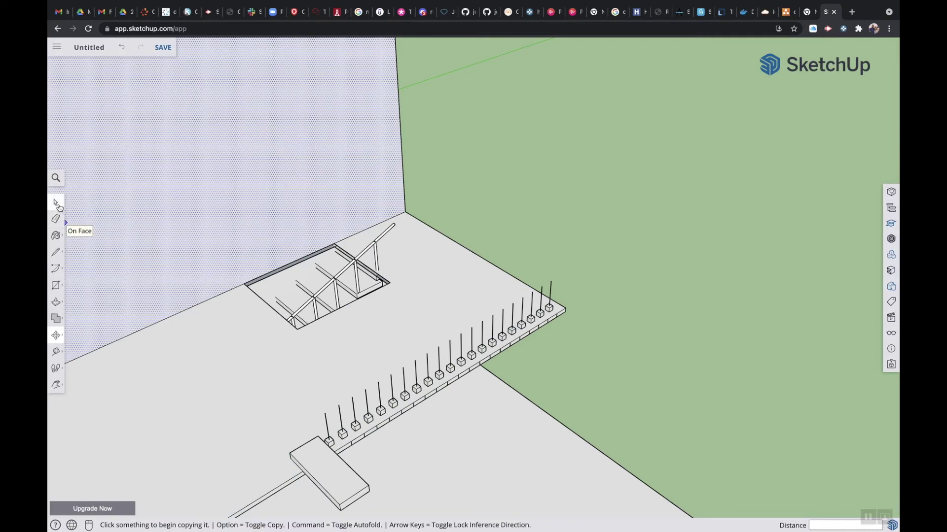
click(56, 203)
key(m)
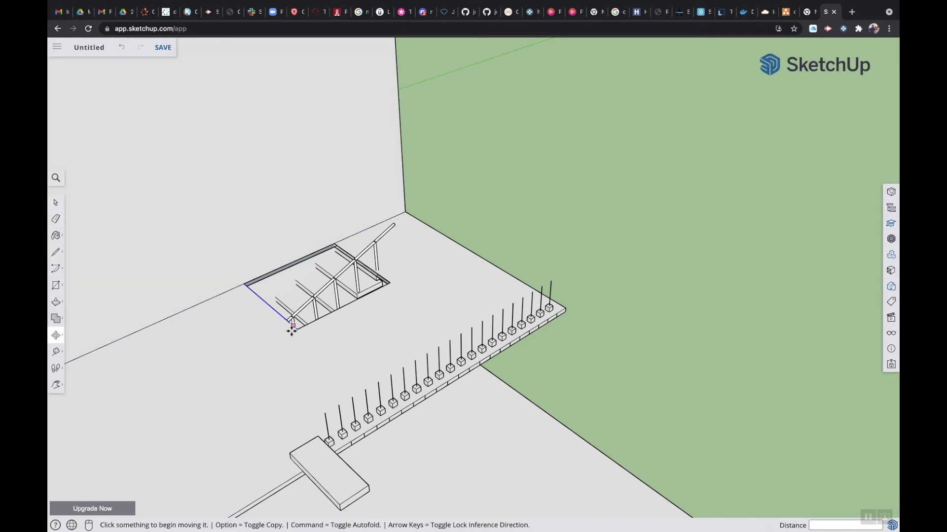
key(o)
drag(315, 382, 234, 287)
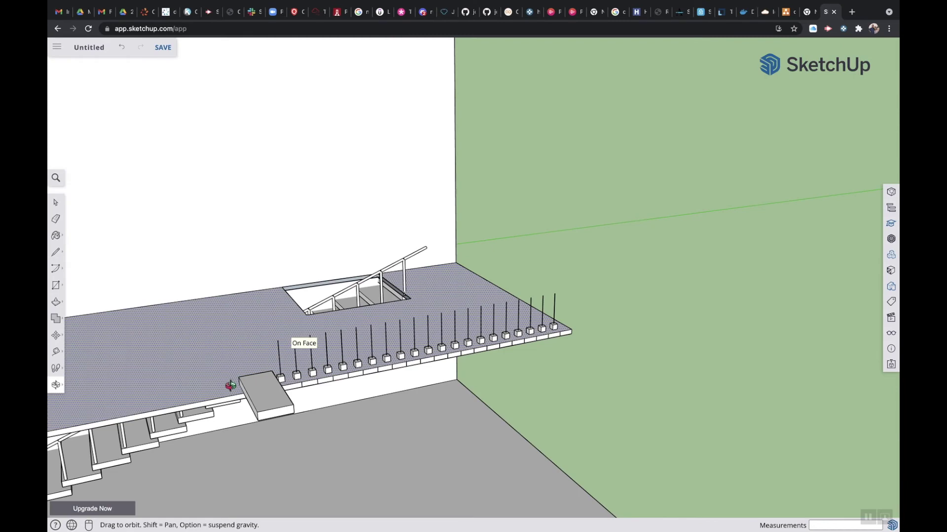
shift+drag(204, 391, 376, 347)
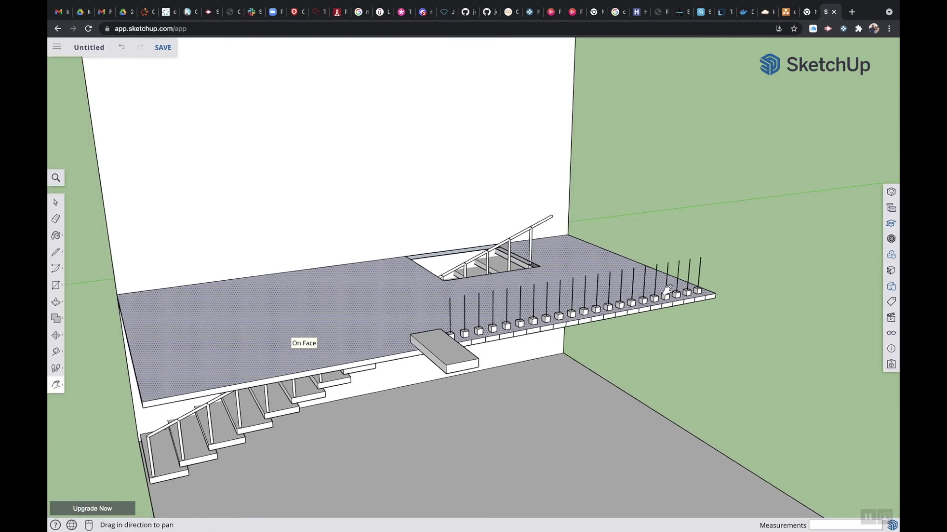
click(891, 256)
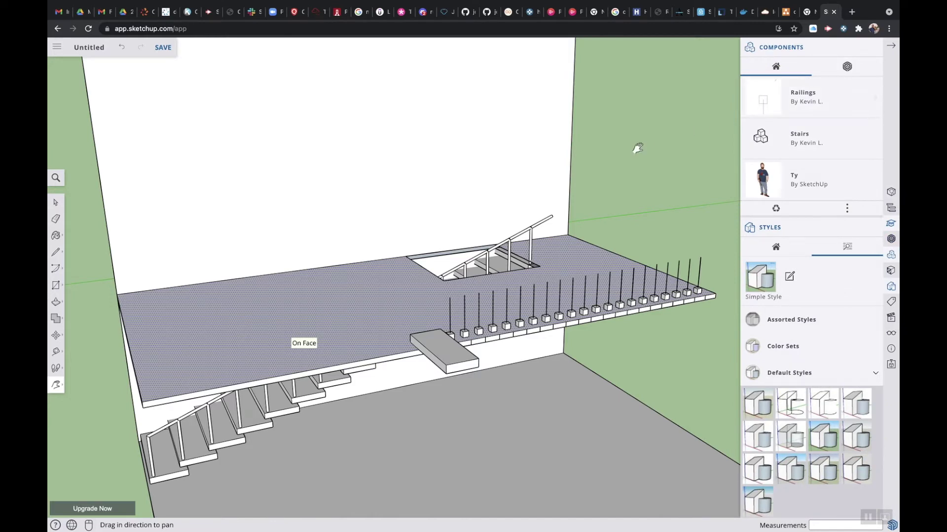
click(795, 104)
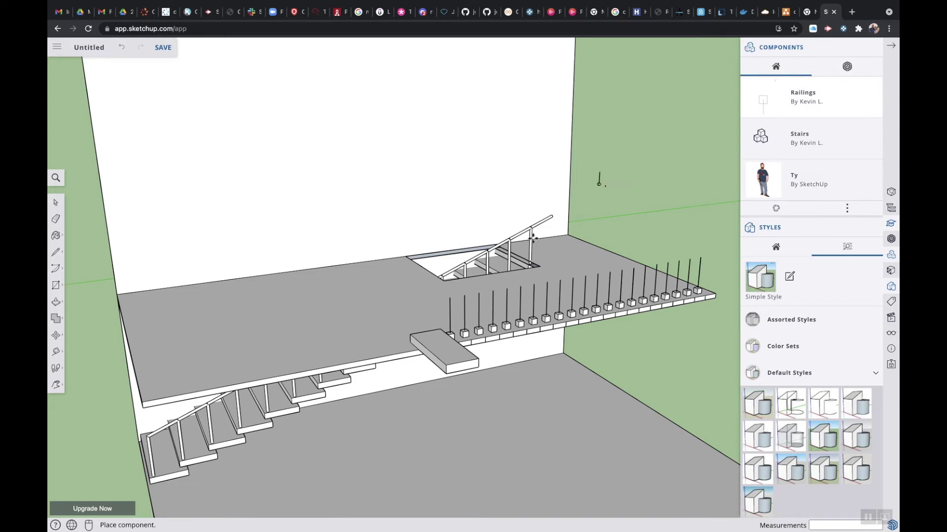
click(397, 352)
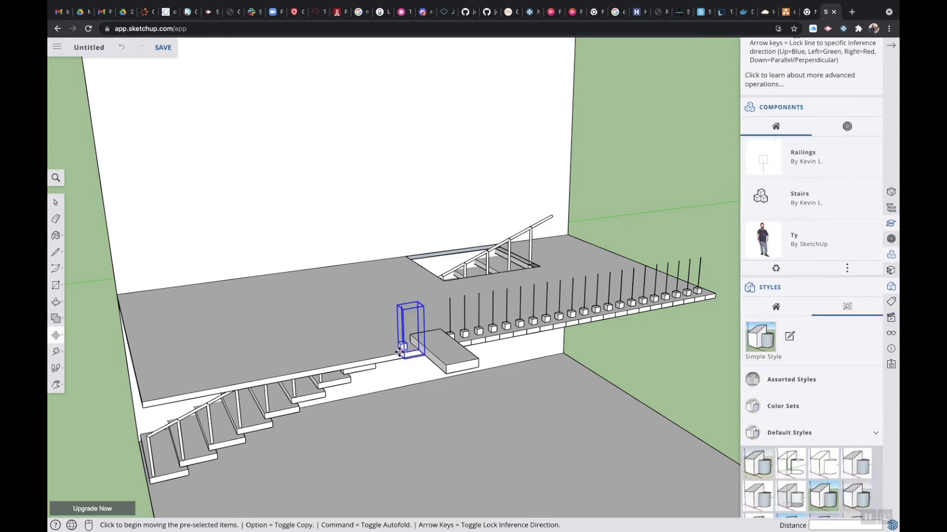
click(399, 352)
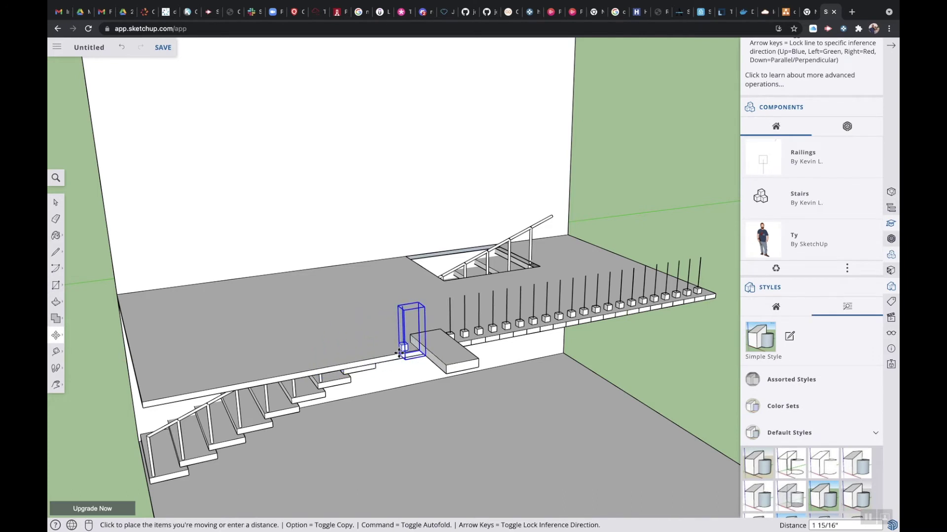
click(399, 353)
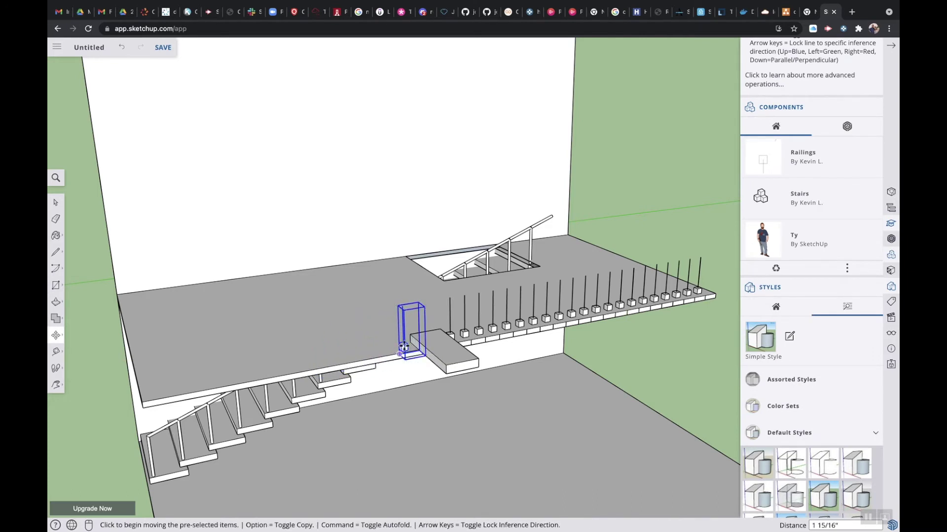
Copy the newly placed Railings post along the green axis to the slab's opposite corner, and divide the distance with /15
click(407, 345)
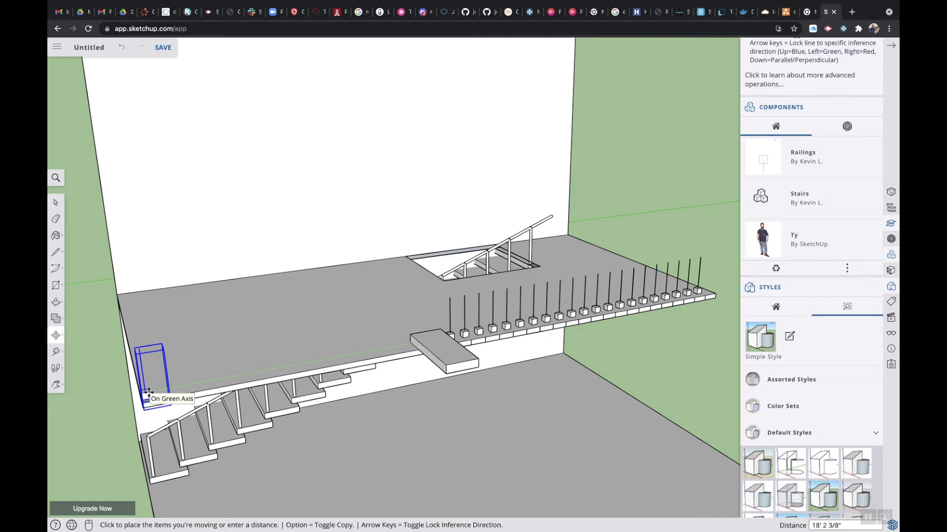
key(Escape)
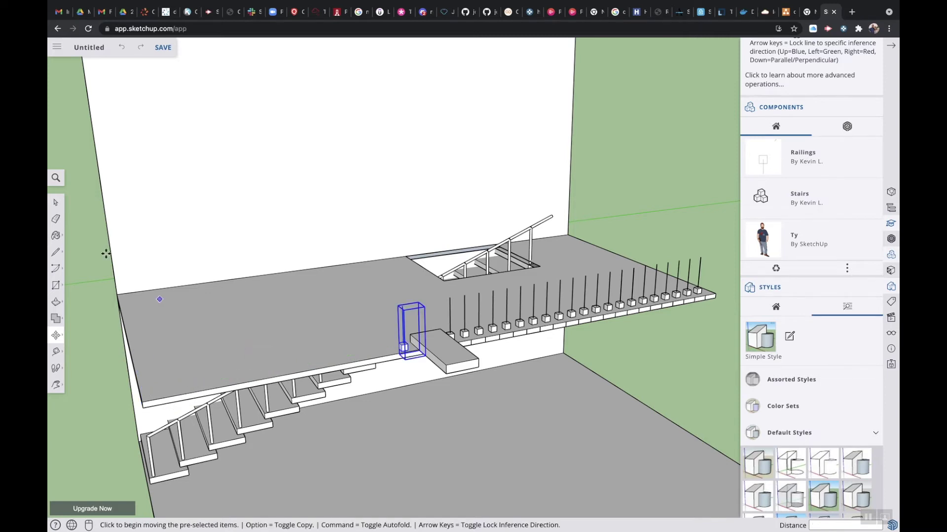
click(56, 203)
click(99, 354)
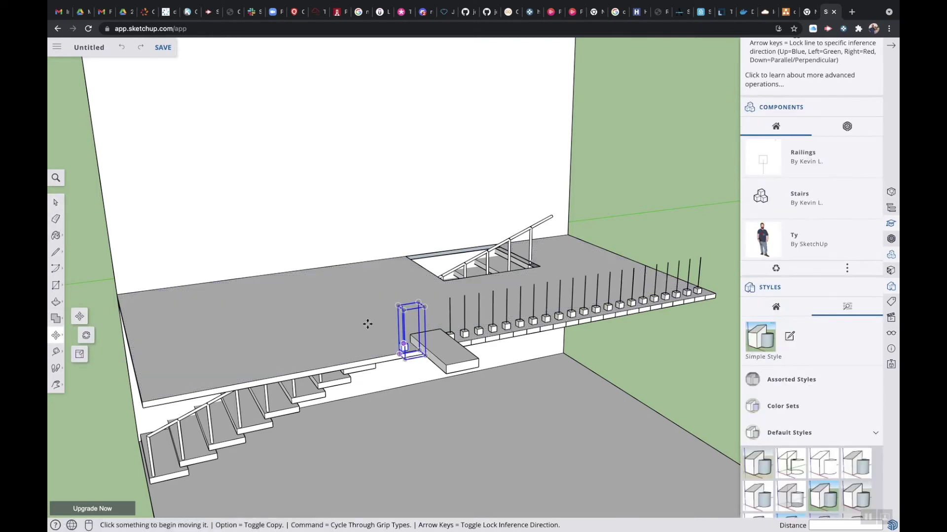
click(400, 342)
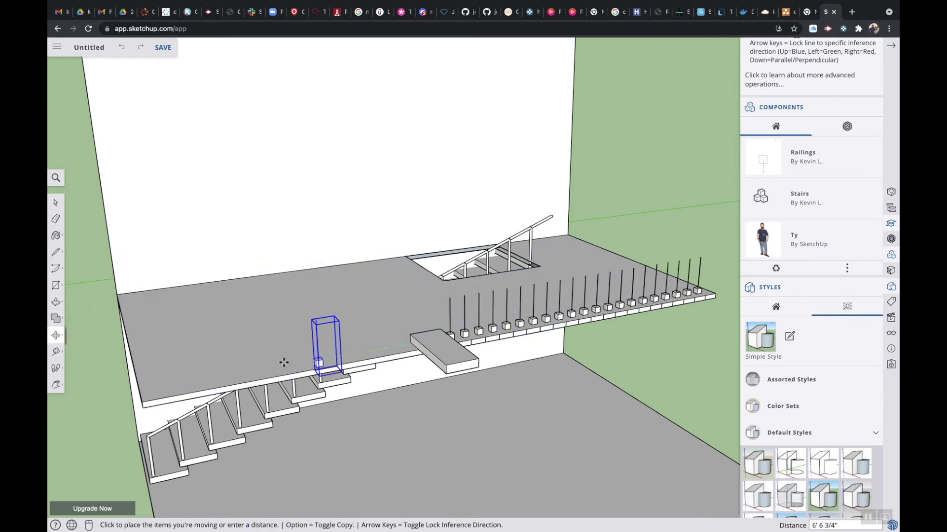
key(alt)
click(149, 394)
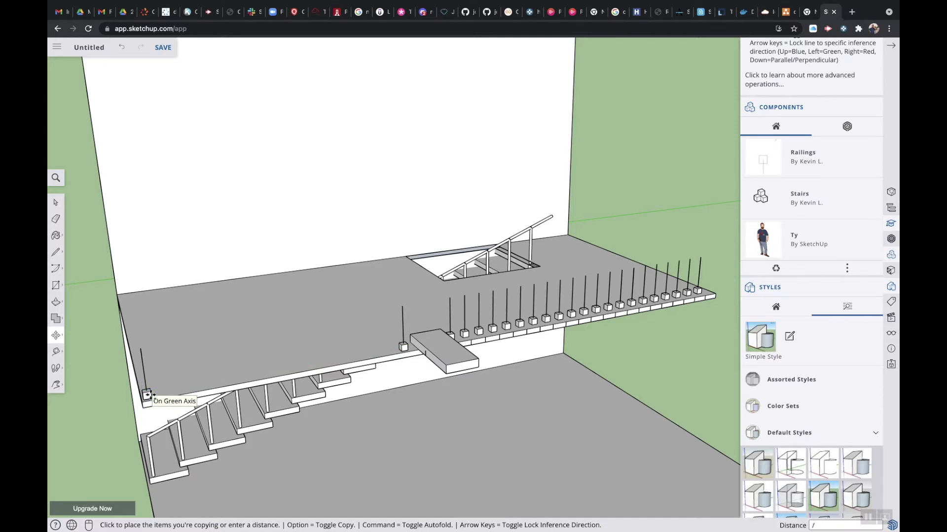
key(Return)
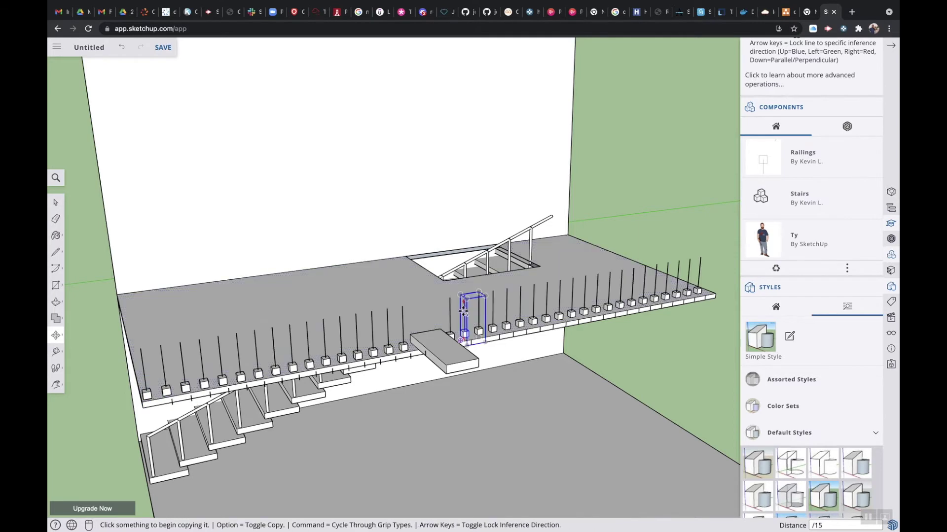
click(57, 253)
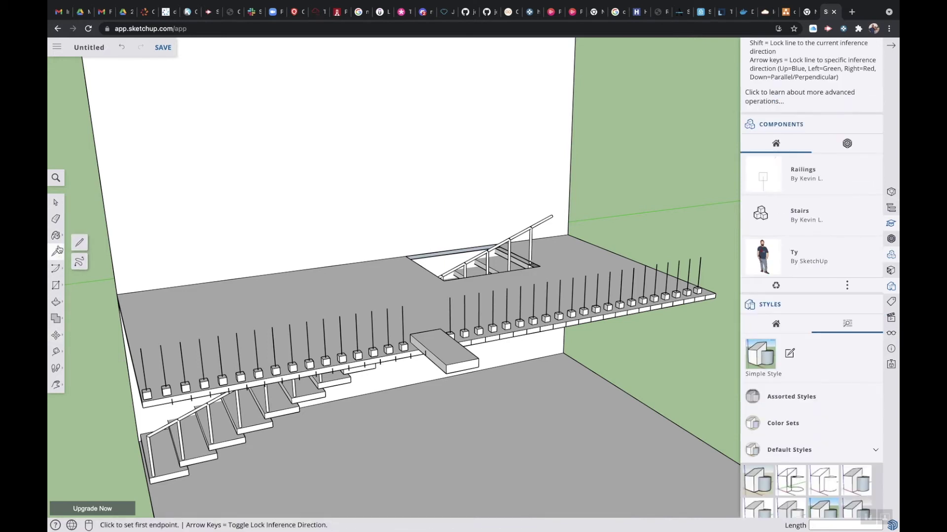
click(56, 202)
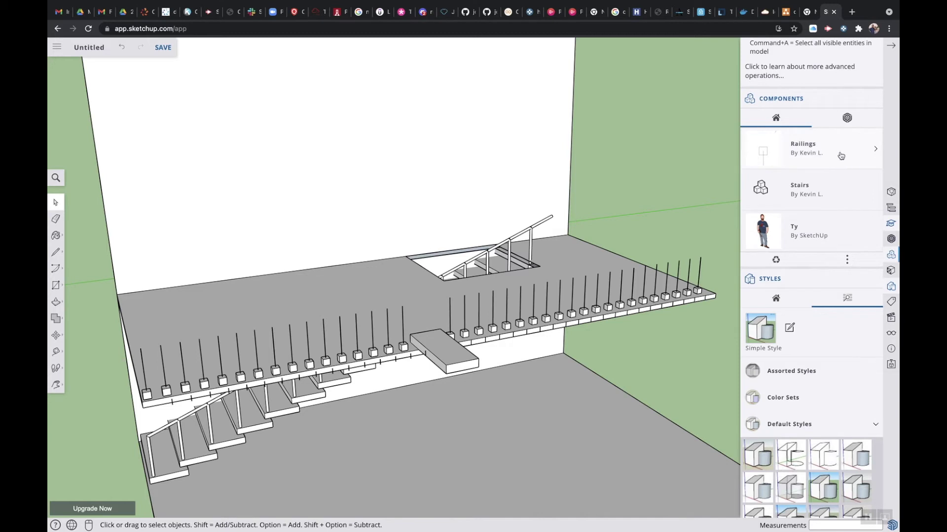
click(863, 150)
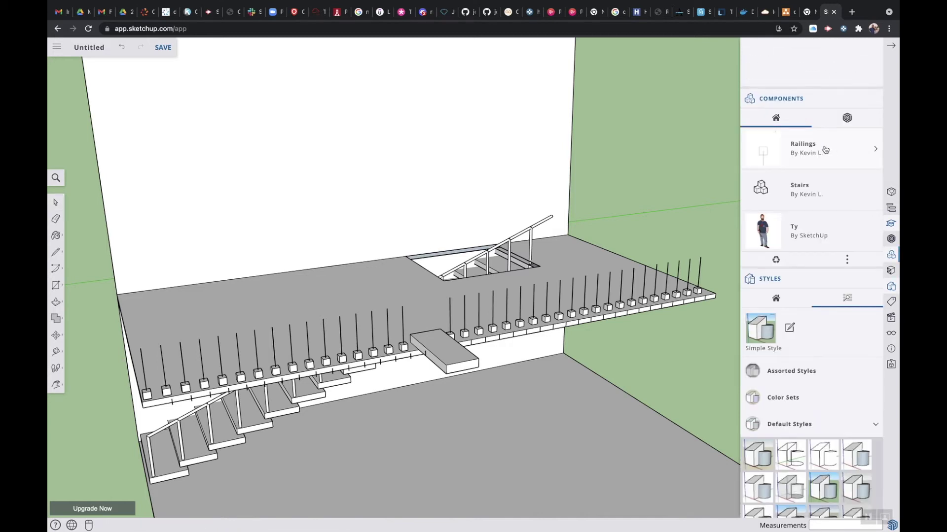
Draw a circle with a radius of about 1 3/16" around the foot of the end post's vertical line, on the cube's top face
key(o)
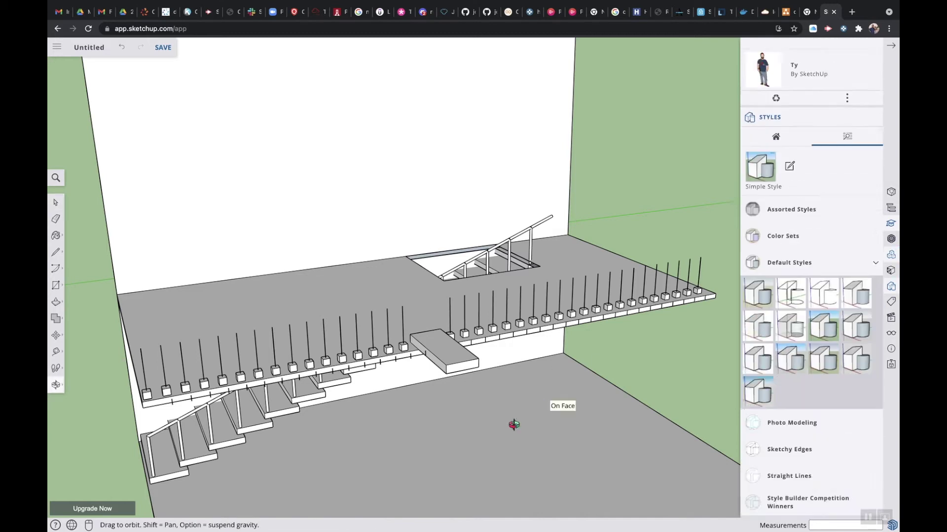
drag(229, 429, 475, 404)
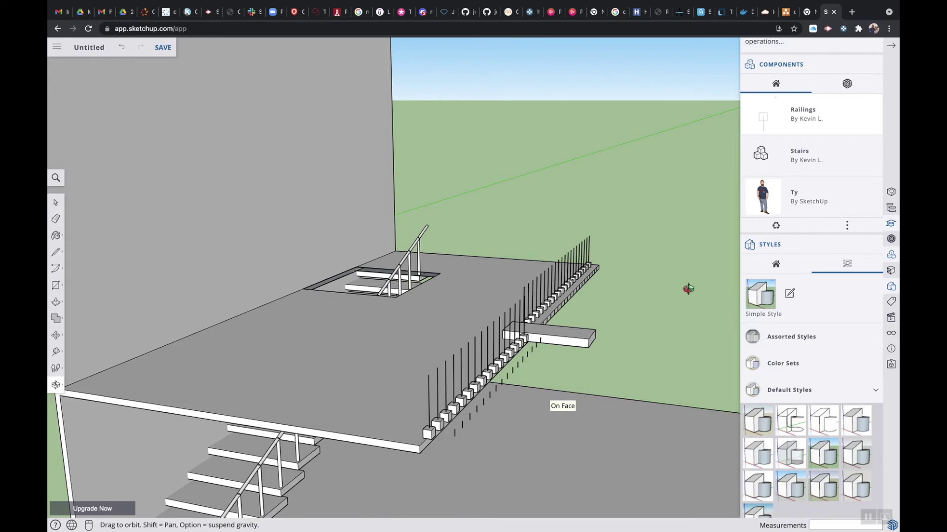
drag(643, 342, 675, 327)
scroll(675, 327, up, 6)
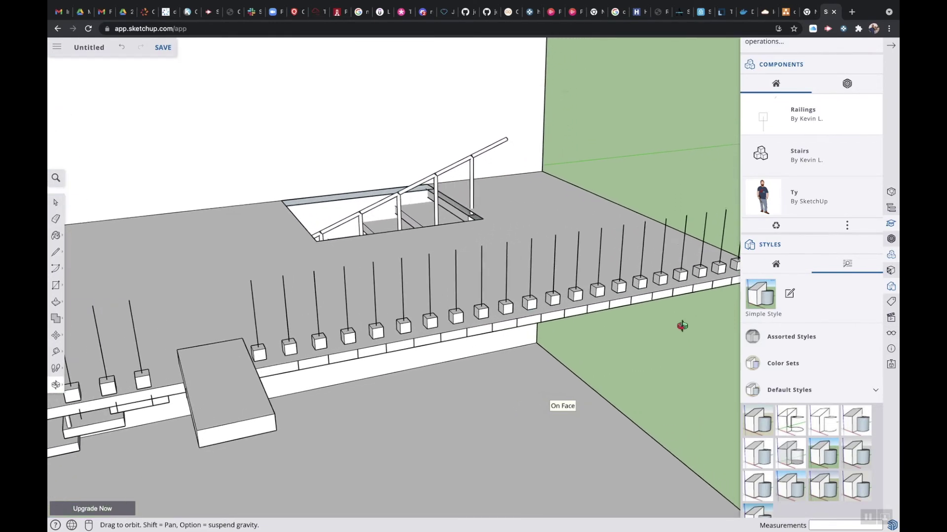
drag(703, 328, 532, 359)
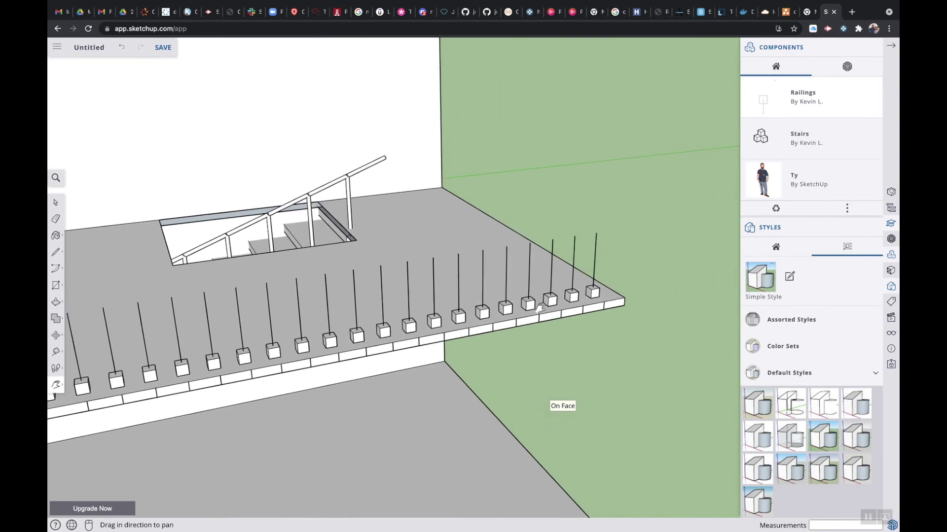
scroll(540, 308, up, 5)
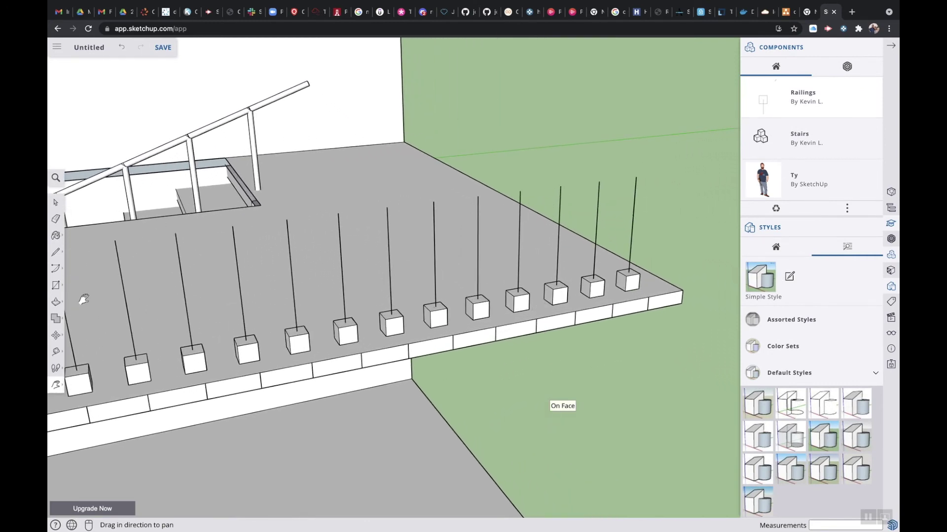
click(56, 285)
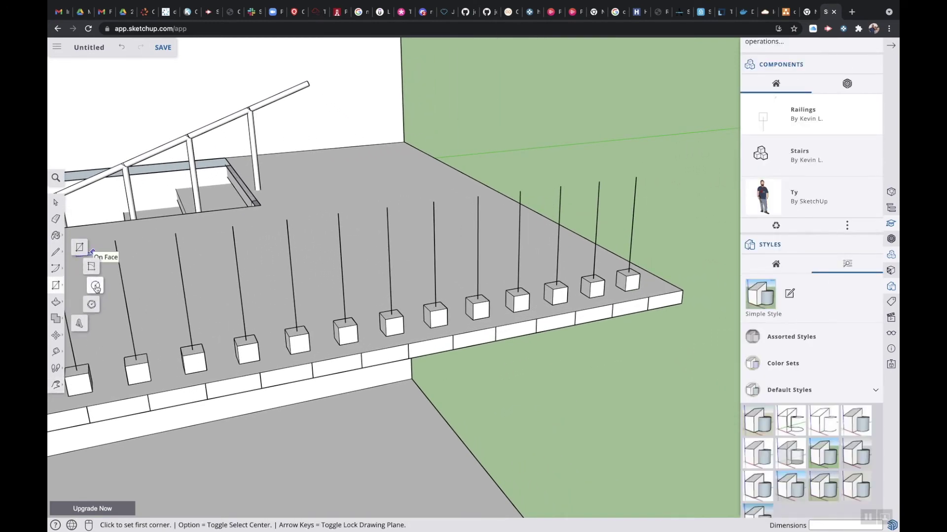
click(94, 285)
scroll(671, 249, up, 3)
scroll(671, 249, up, 5)
scroll(669, 247, down, 4)
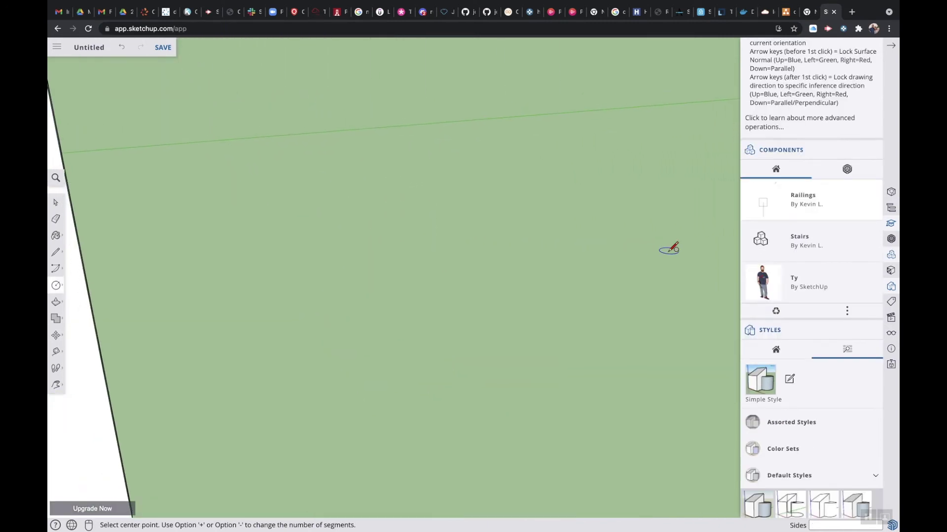
click(545, 317)
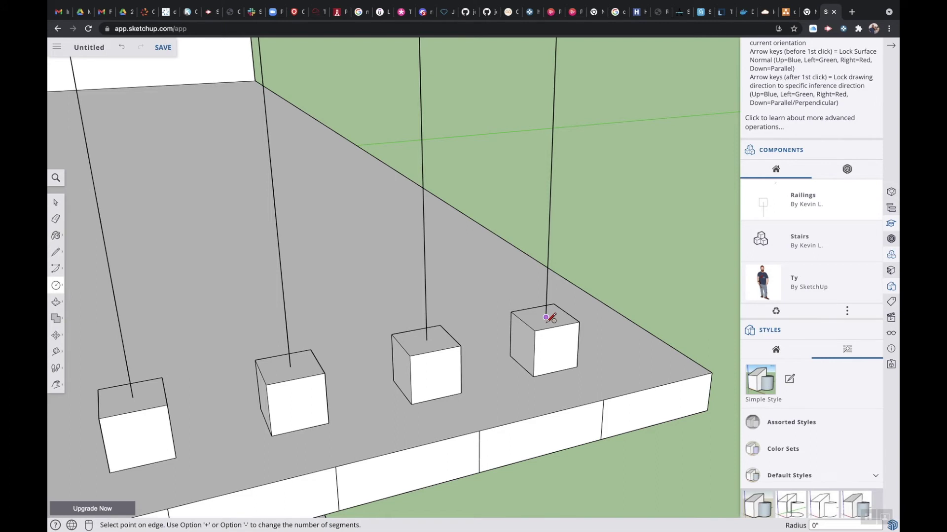
key(Escape)
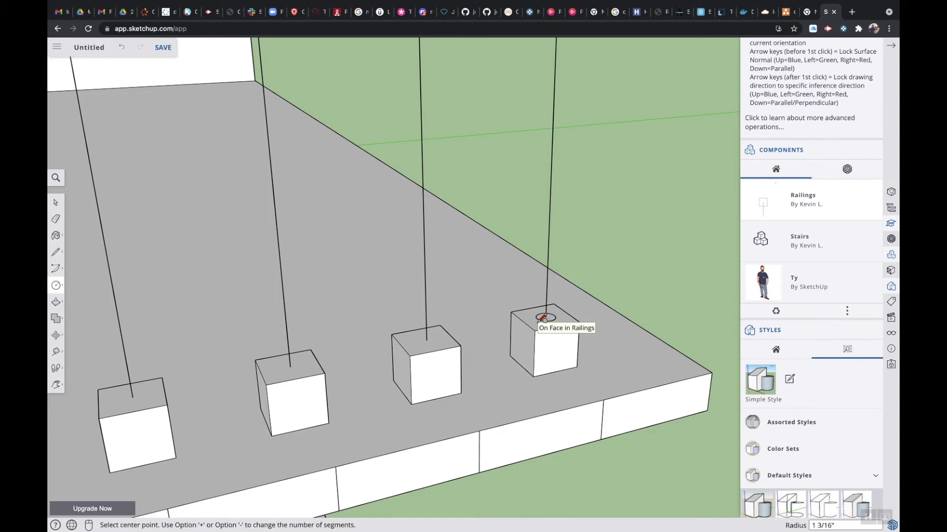
scroll(544, 318, down, 2)
scroll(543, 318, down, 2)
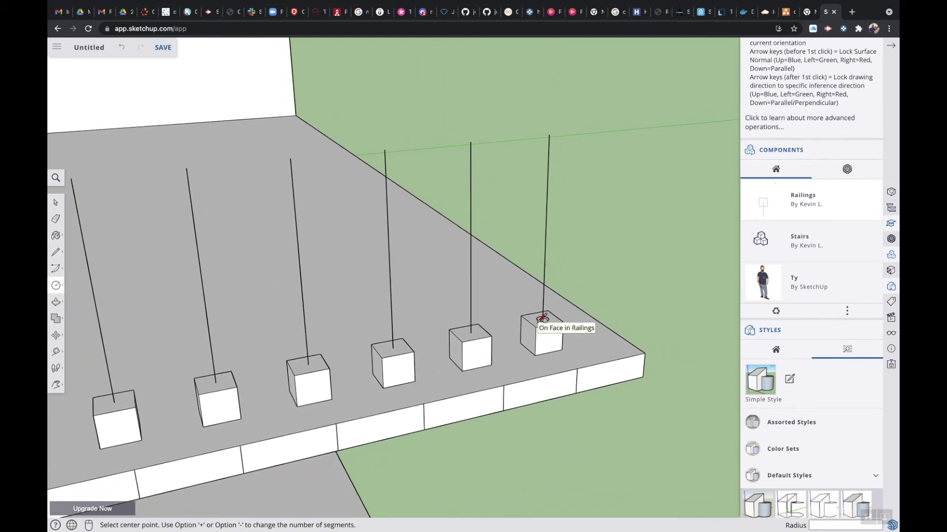
scroll(542, 318, down, 3)
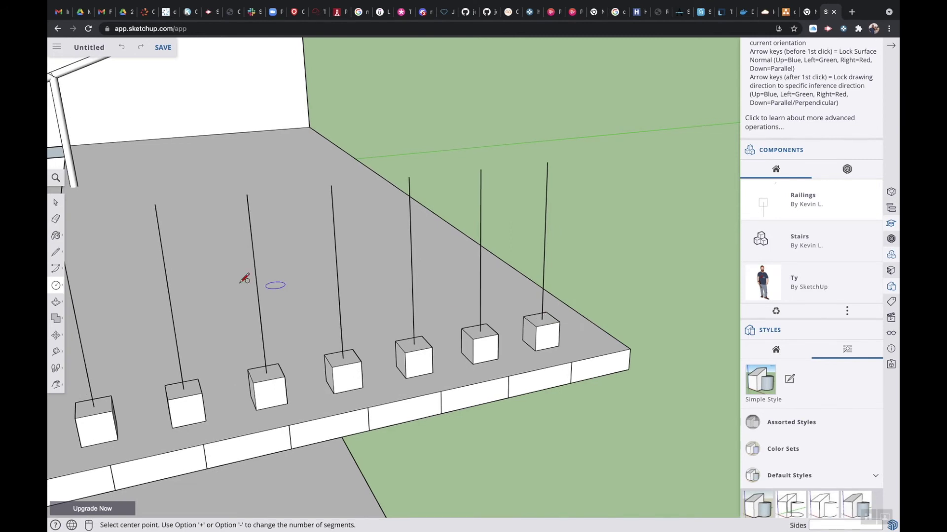
click(56, 202)
double_click(548, 326)
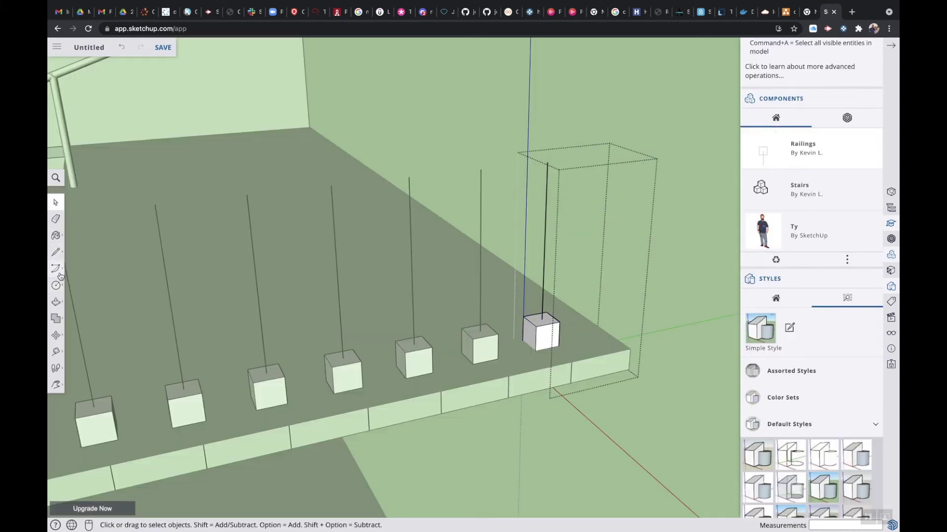
click(56, 286)
scroll(553, 277, up, 1)
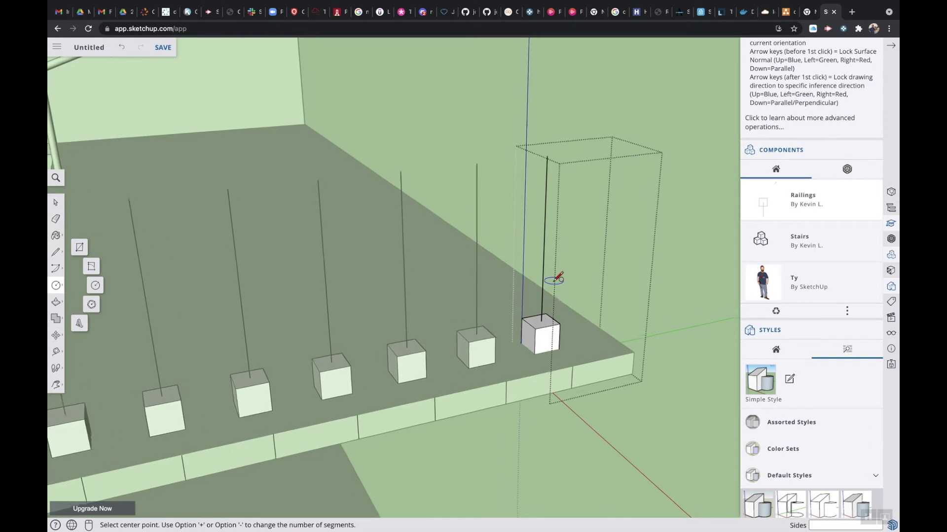
scroll(553, 278, up, 3)
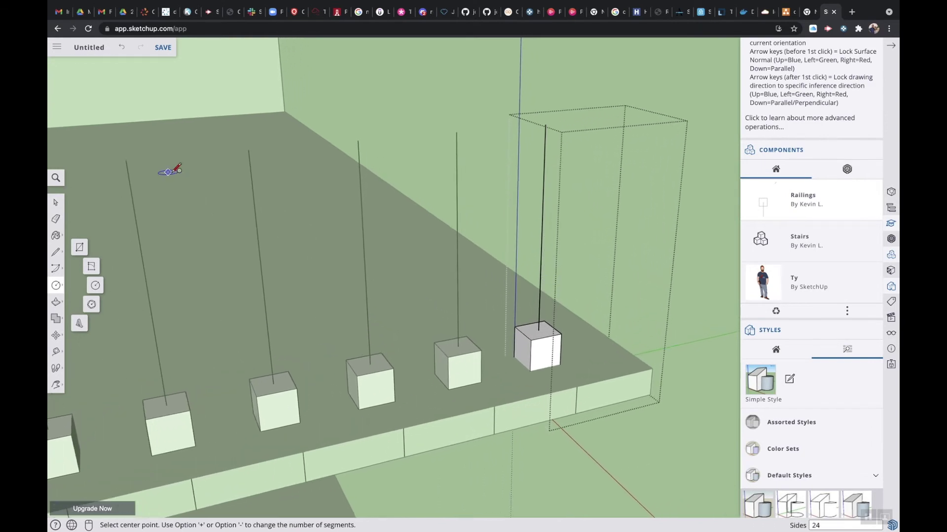
click(55, 204)
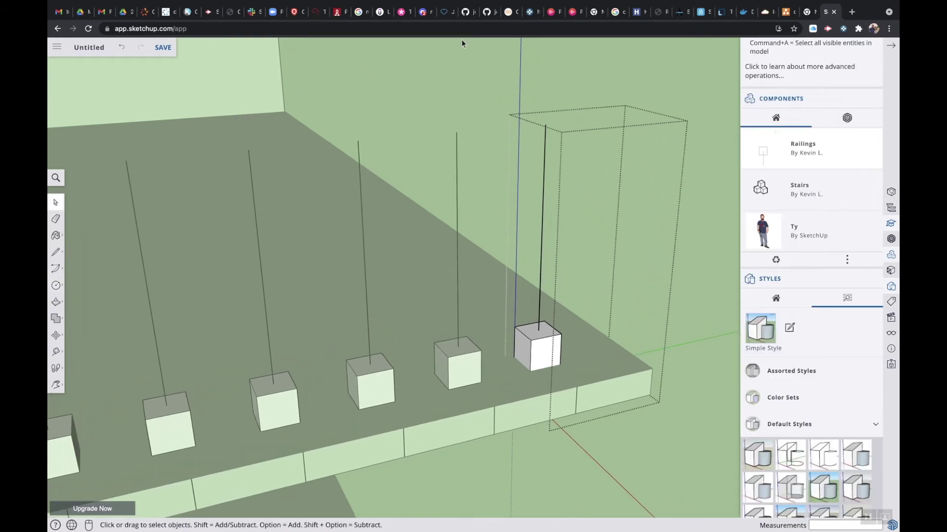
click(461, 40)
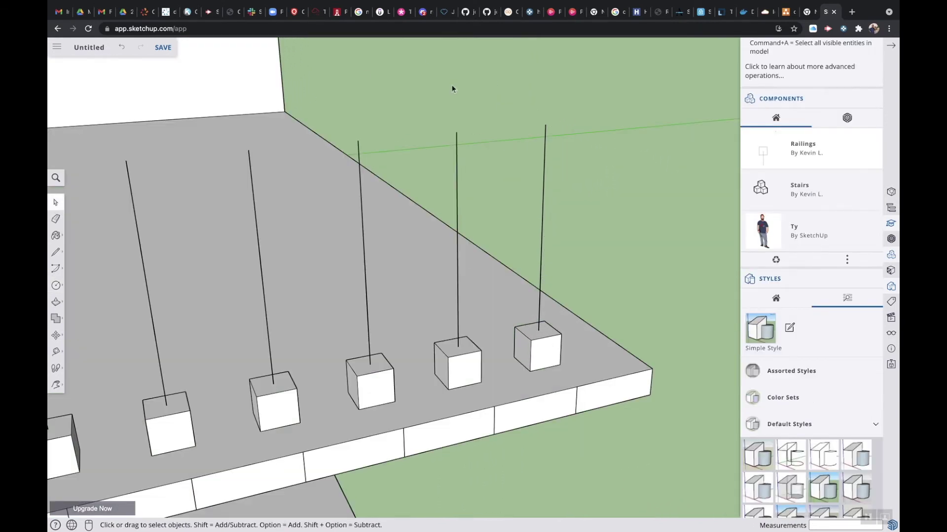
Open the end post's Railings component for editing and draw a small circle on the cube's top face, centred on the vertical line's foot
double_click(541, 340)
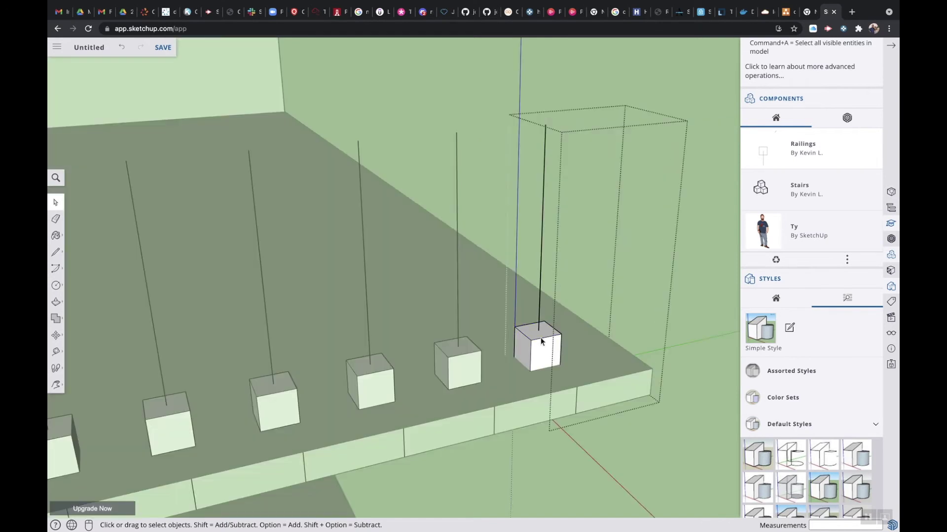
click(57, 288)
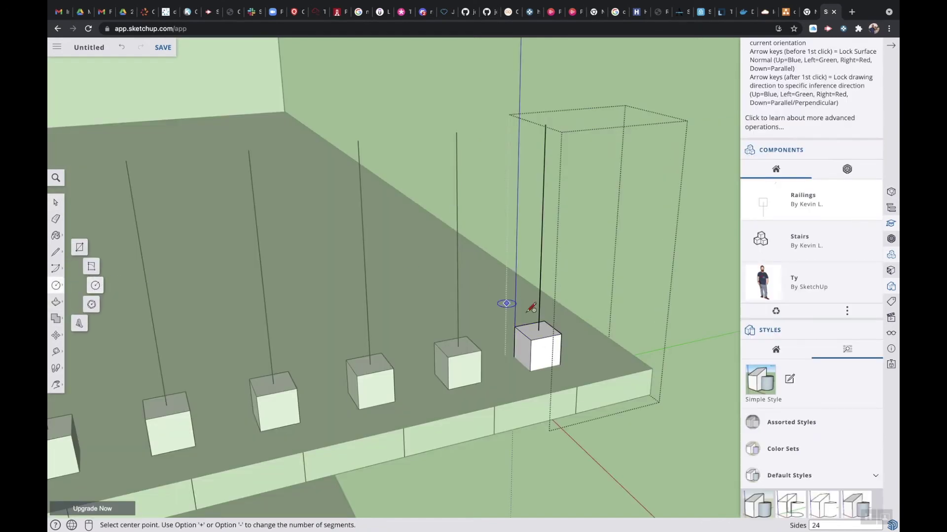
scroll(537, 316, up, 5)
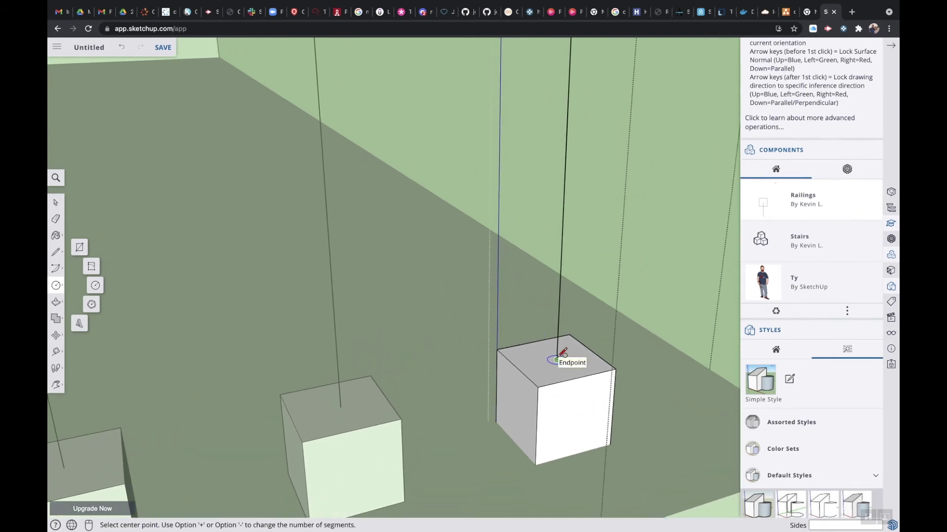
click(557, 358)
click(566, 363)
scroll(567, 365, down, 2)
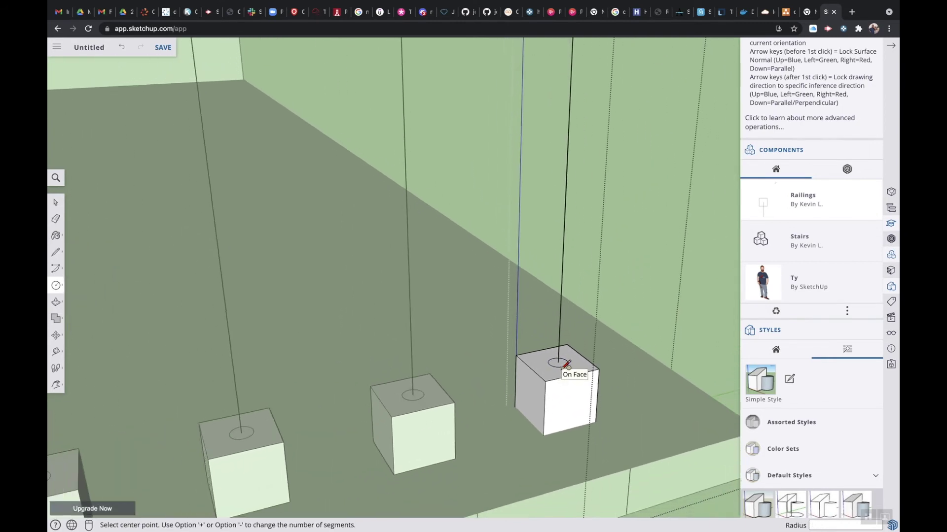
scroll(566, 365, down, 3)
scroll(566, 365, down, 3)
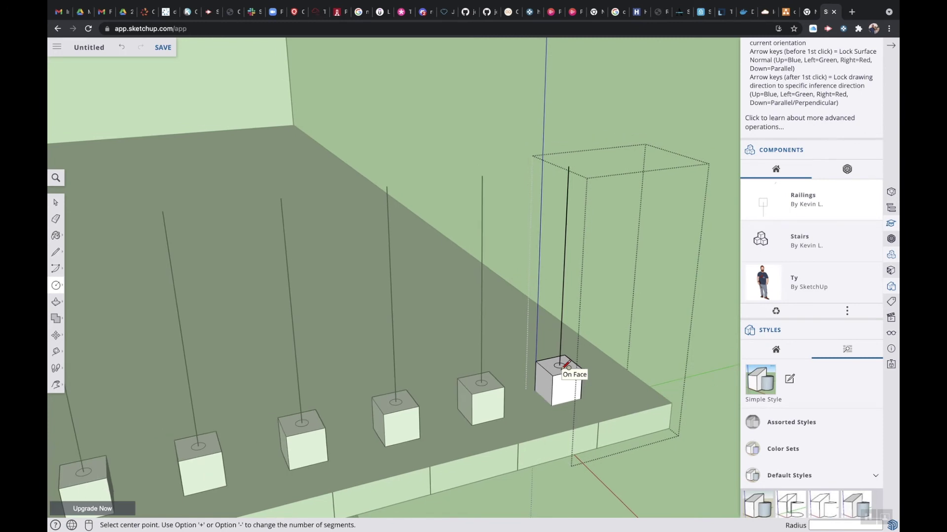
Draw a line inside the component from the top of the end post's vertical line to the top of the neighbouring post
click(57, 338)
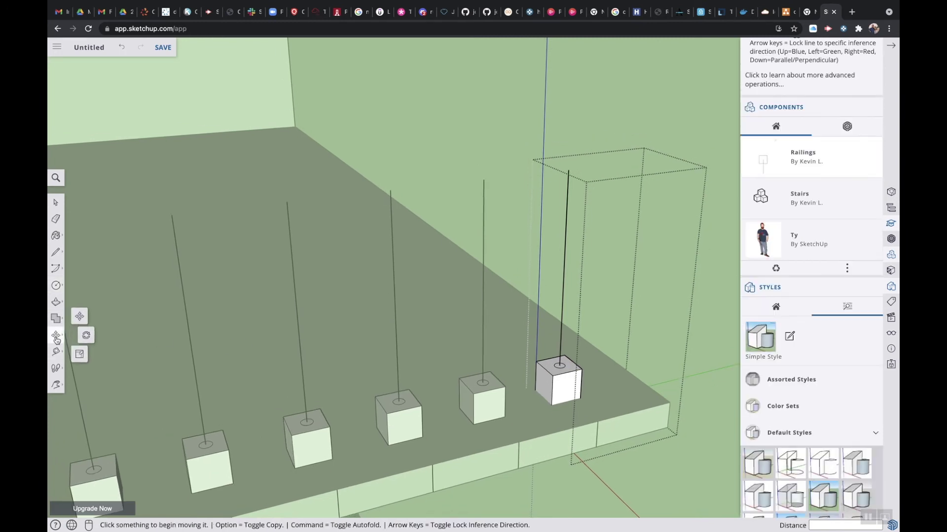
click(56, 301)
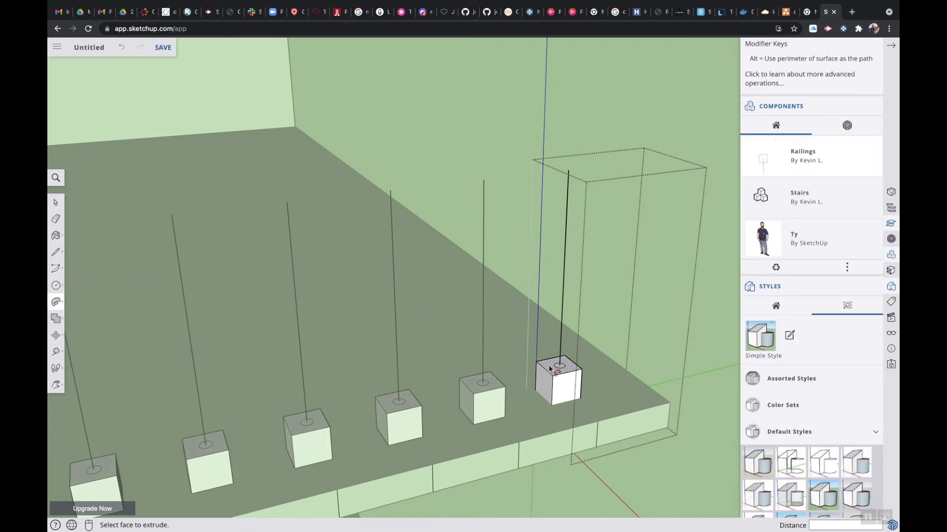
click(57, 254)
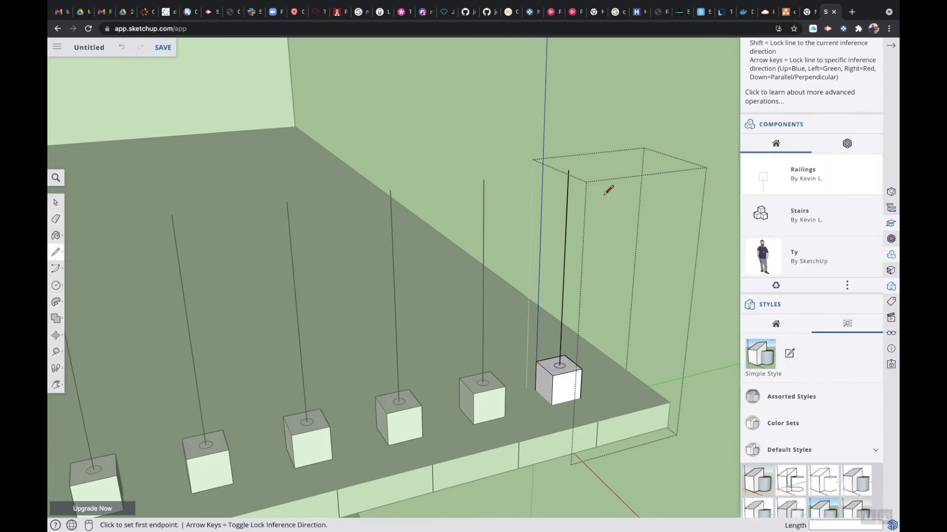
click(569, 170)
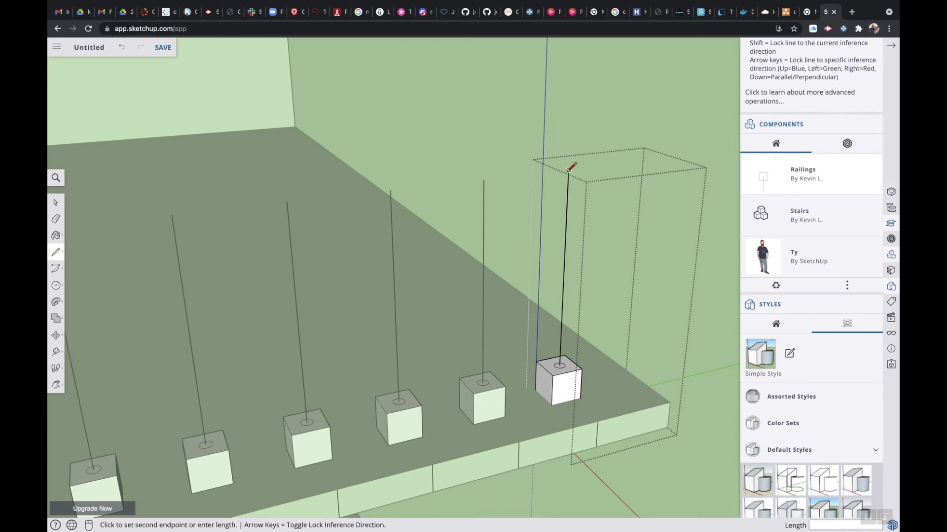
click(484, 180)
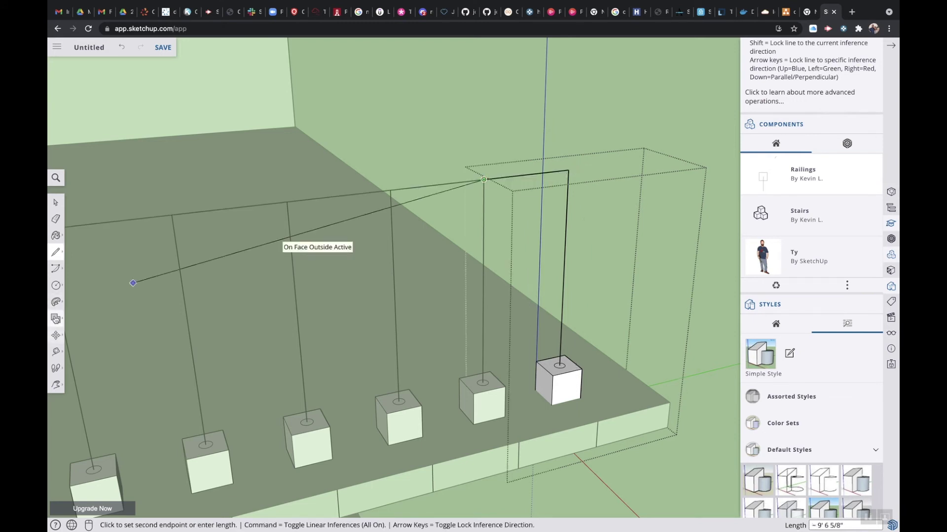
Extrude the circle with Follow Me up the vertical line and along the top line to the next post, and close the component
click(55, 302)
click(86, 302)
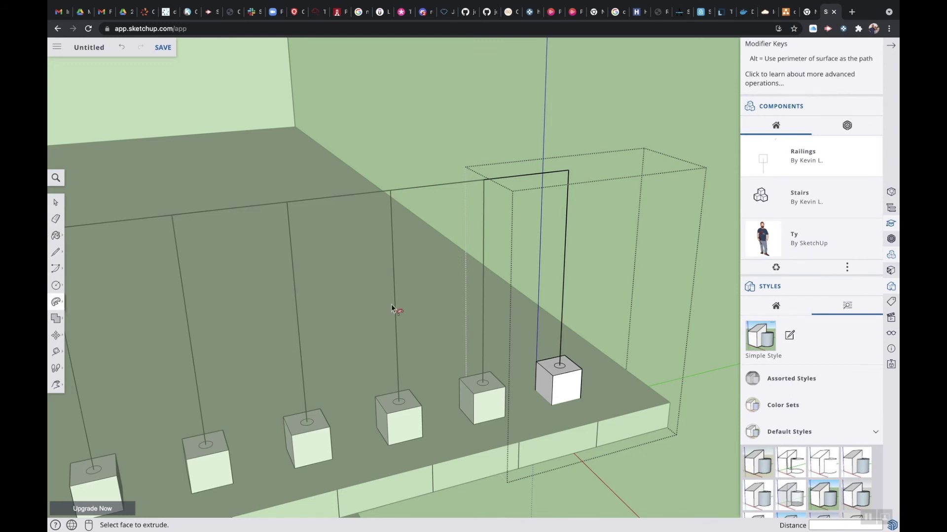
drag(559, 367, 560, 168)
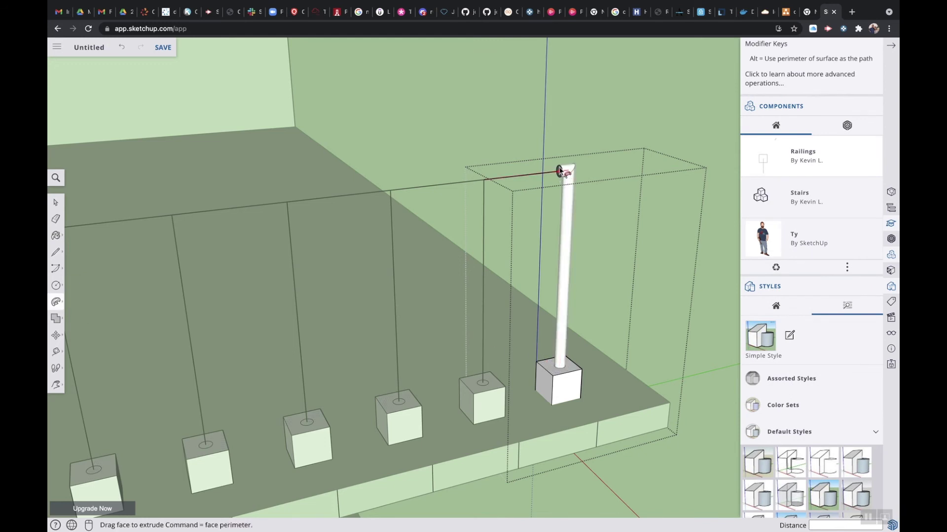
drag(499, 178, 482, 181)
scroll(363, 291, down, 6)
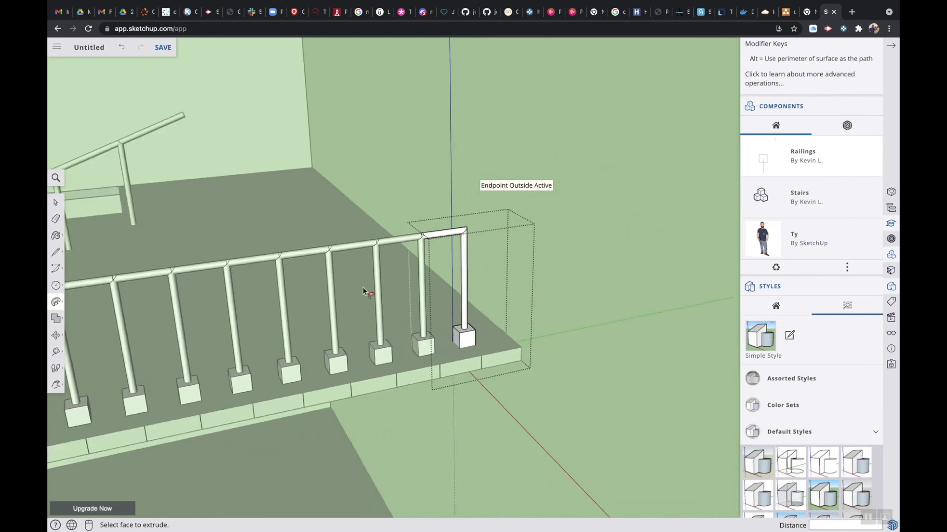
click(56, 202)
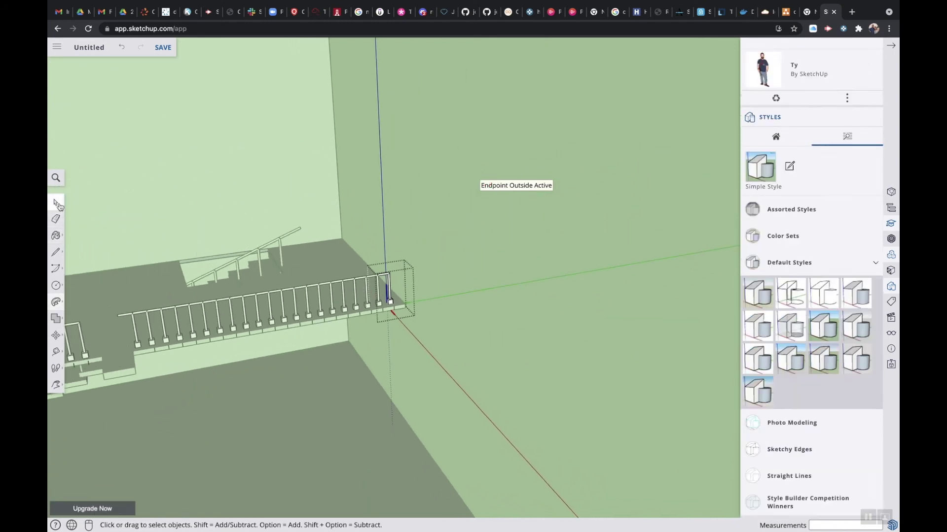
click(442, 341)
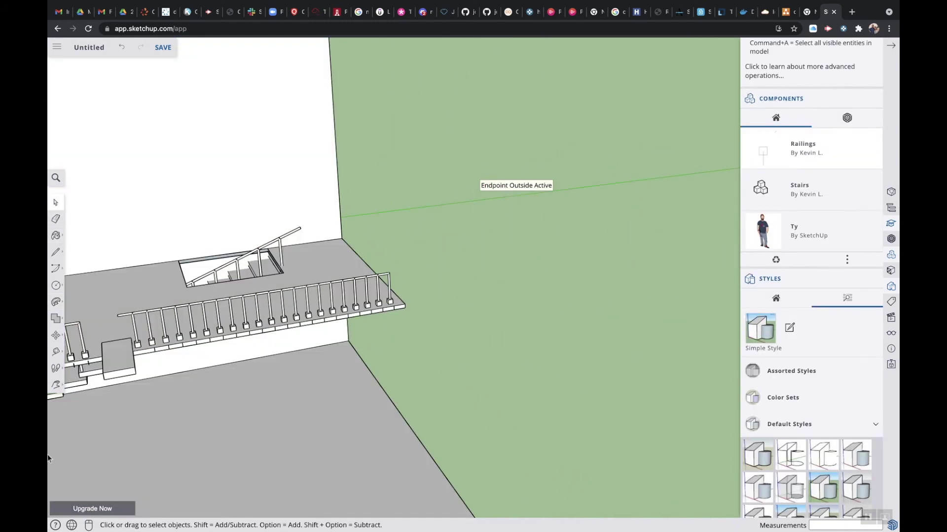
Explode the Railings component beside the protruding block whose top rail overhangs the opening
shift+middle_drag(117, 469, 381, 398)
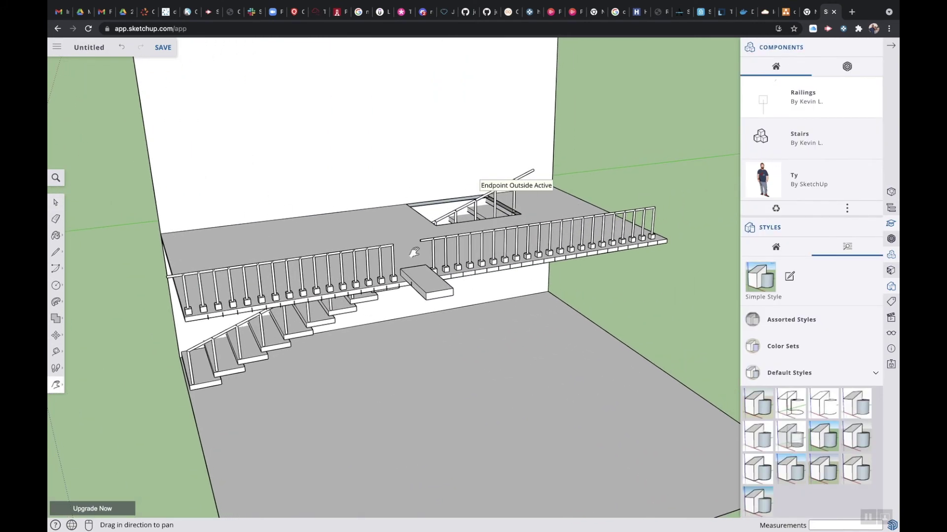
scroll(414, 253, up, 10)
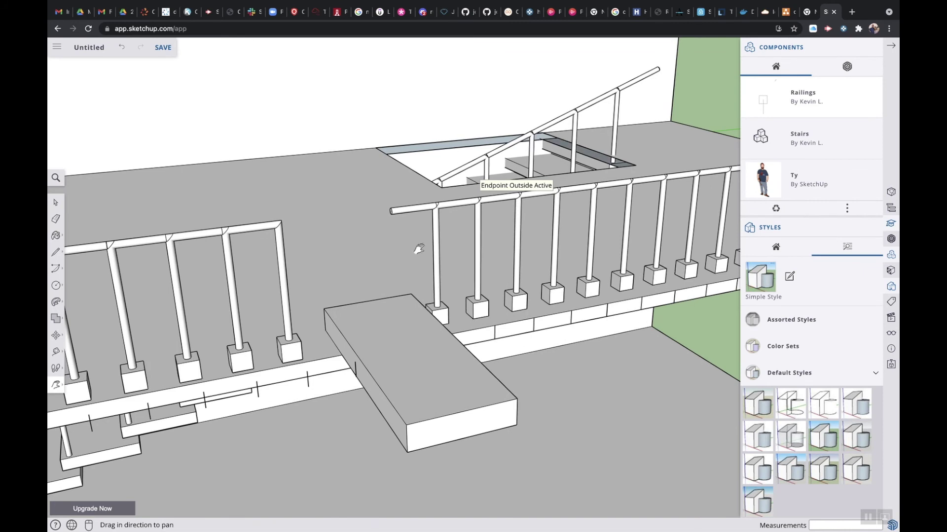
click(56, 202)
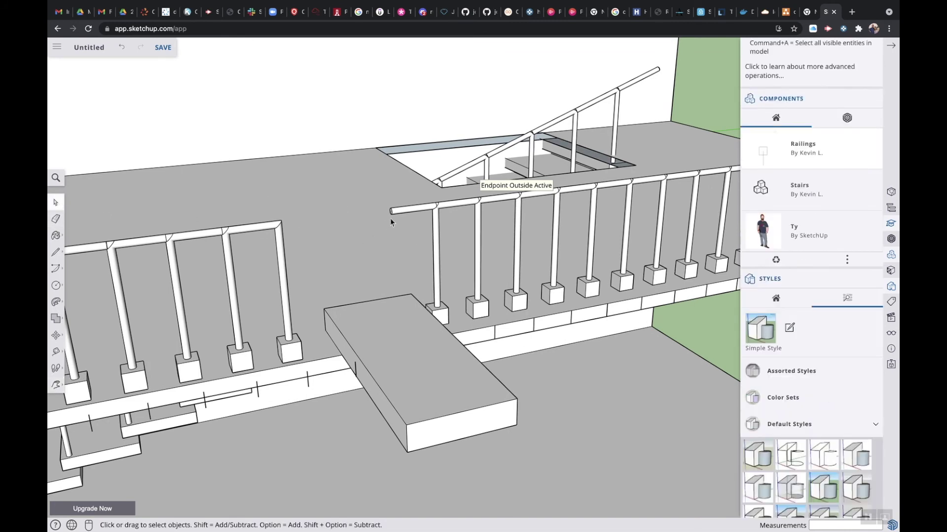
click(410, 212)
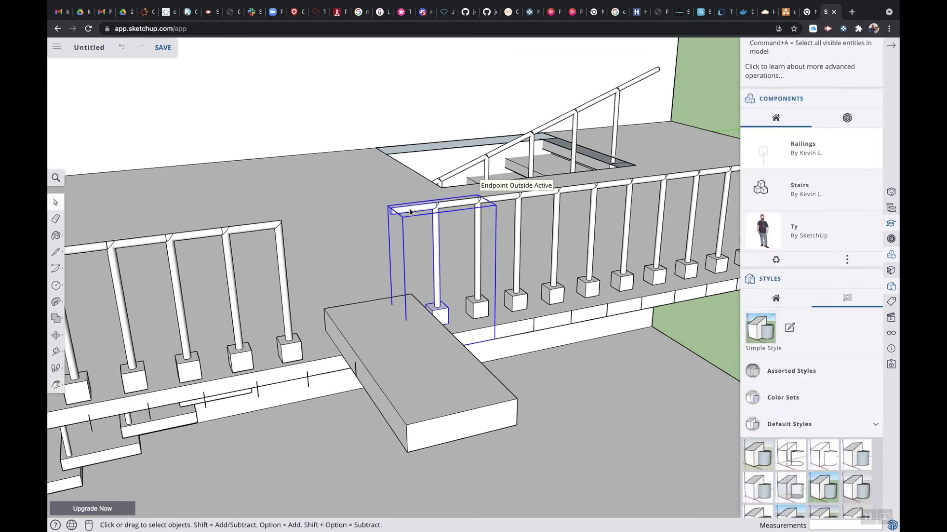
right_click(409, 211)
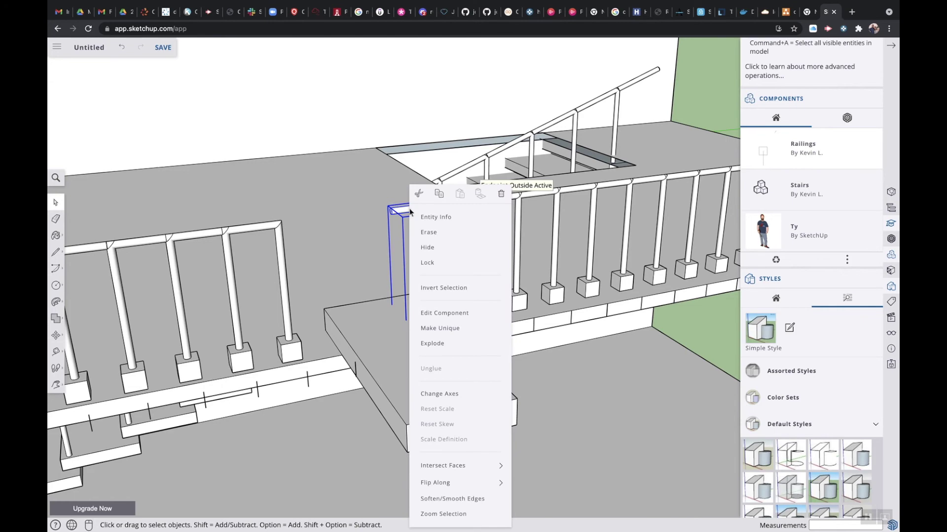
click(438, 345)
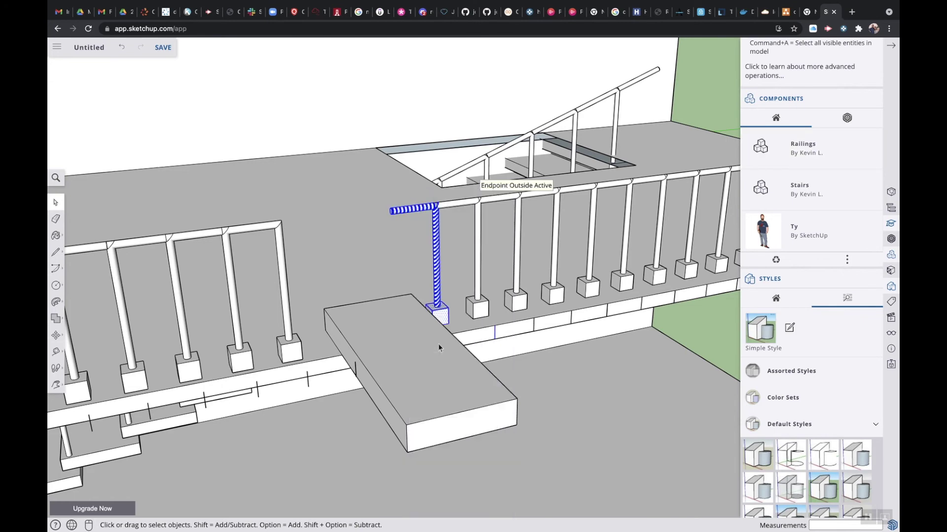
Try to delete the overhanging rail's surface on the exploded post, and undo the deletion
click(326, 212)
click(404, 211)
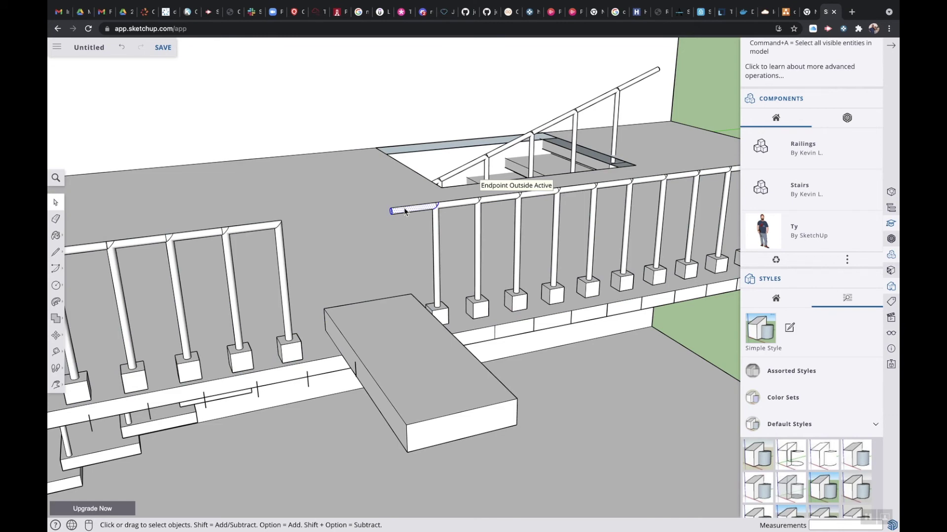
key(Delete)
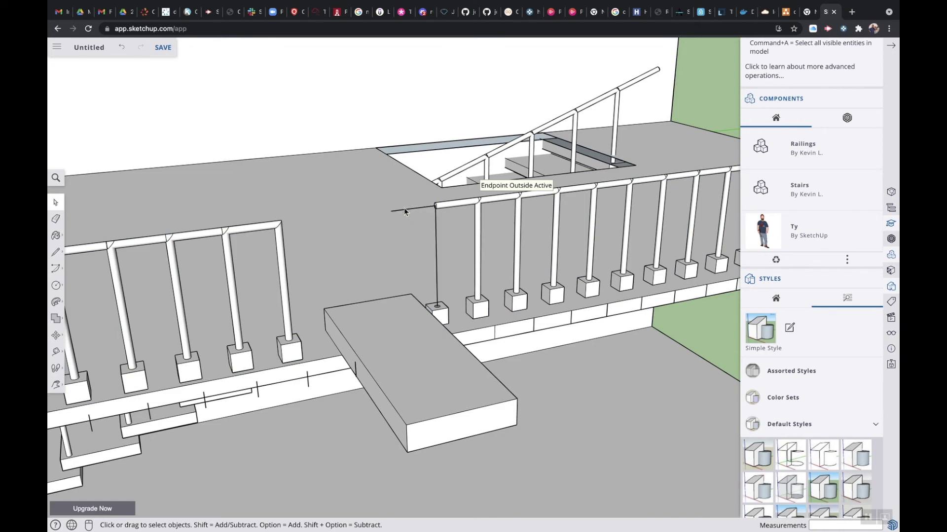
key(super+z)
Delete the overhanging rail piece of the exploded post and erase its leftover centre line
scroll(404, 208, up, 3)
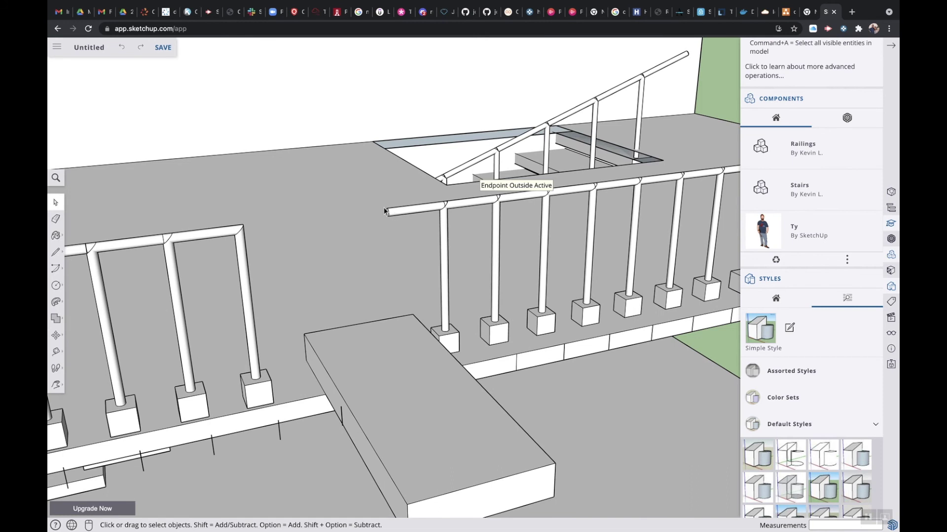
drag(376, 200, 409, 228)
key(Delete)
click(56, 219)
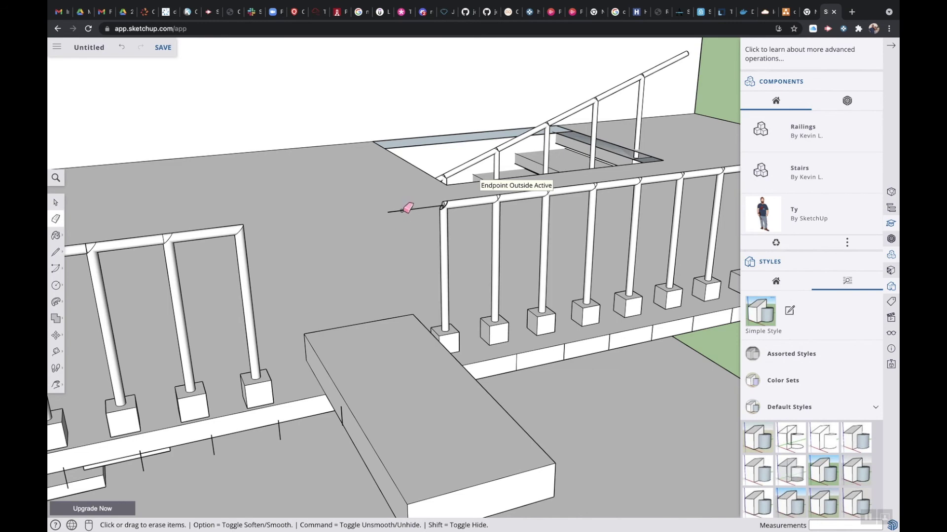
scroll(407, 209, up, 4)
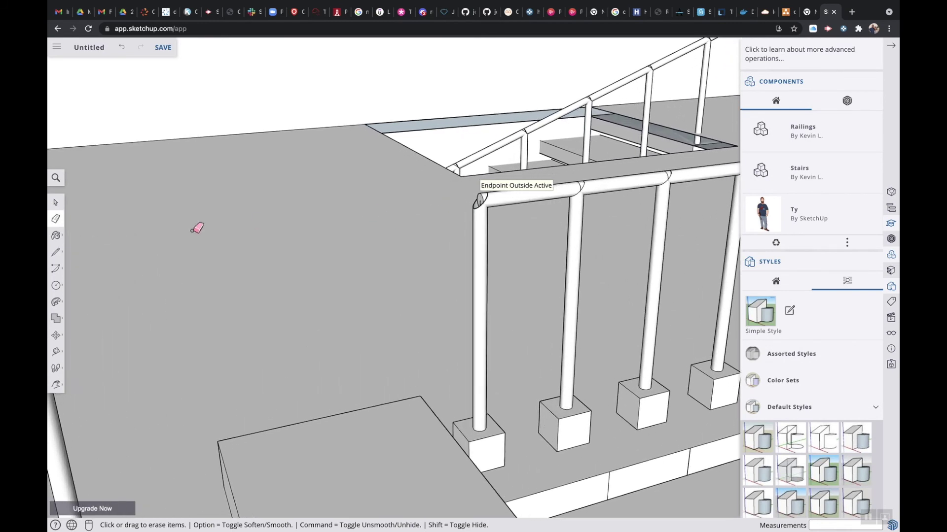
Open the railing component next to the exploded post, push/pull its rail end face 1" outward over that post, and close the component
click(55, 204)
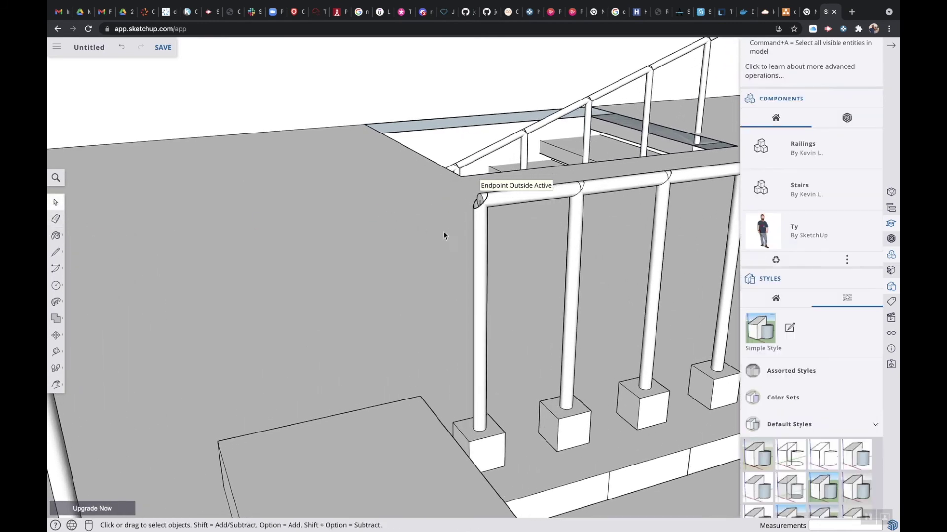
double_click(489, 203)
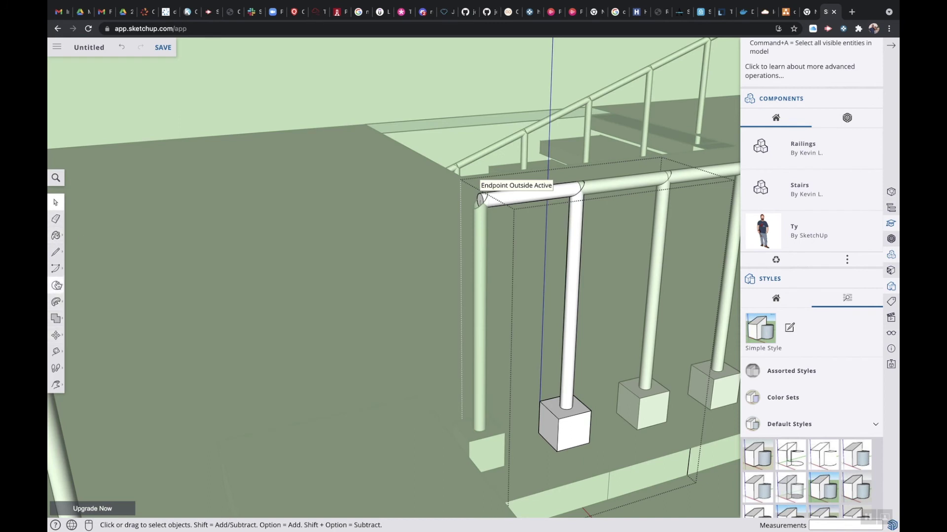
click(56, 301)
click(80, 282)
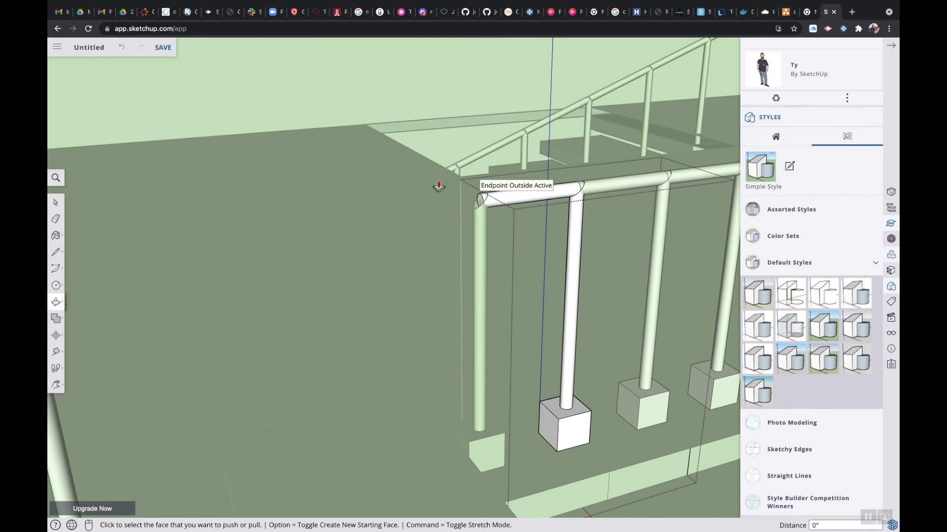
scroll(483, 193, up, 5)
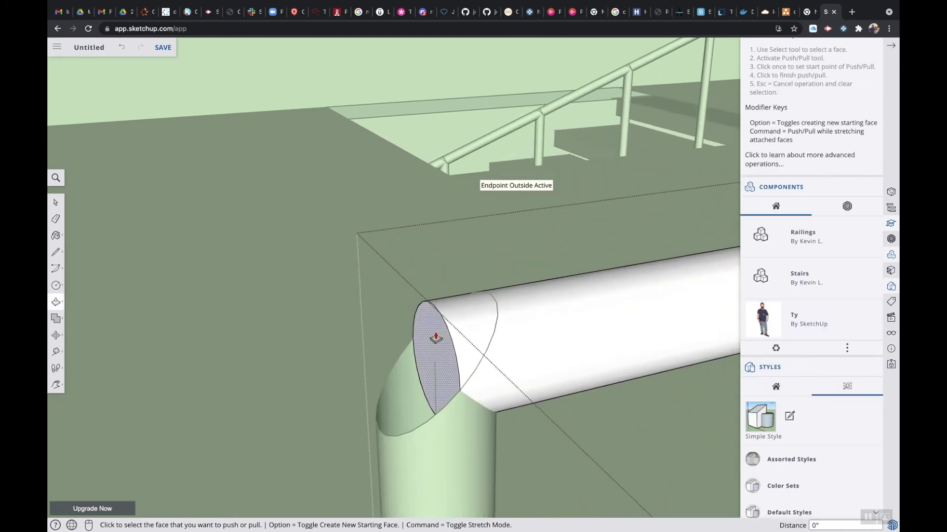
click(434, 333)
click(379, 356)
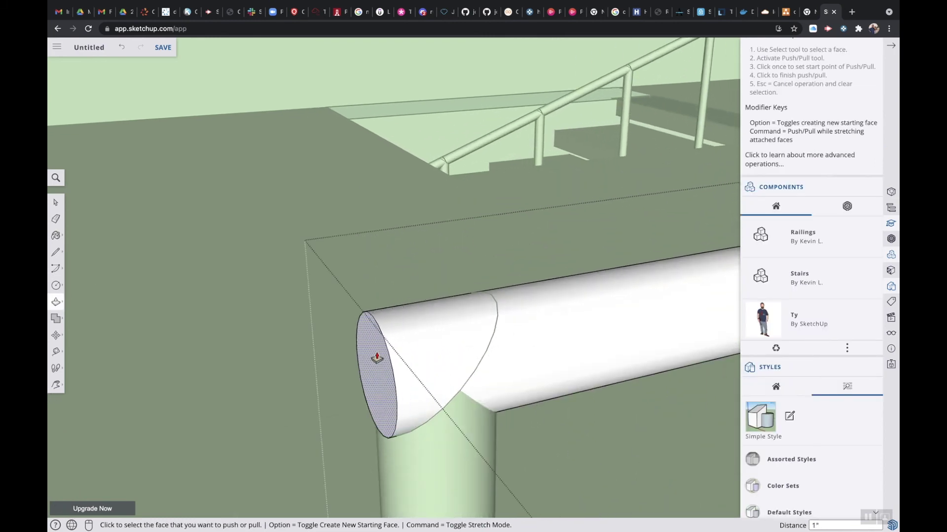
scroll(275, 395, down, 8)
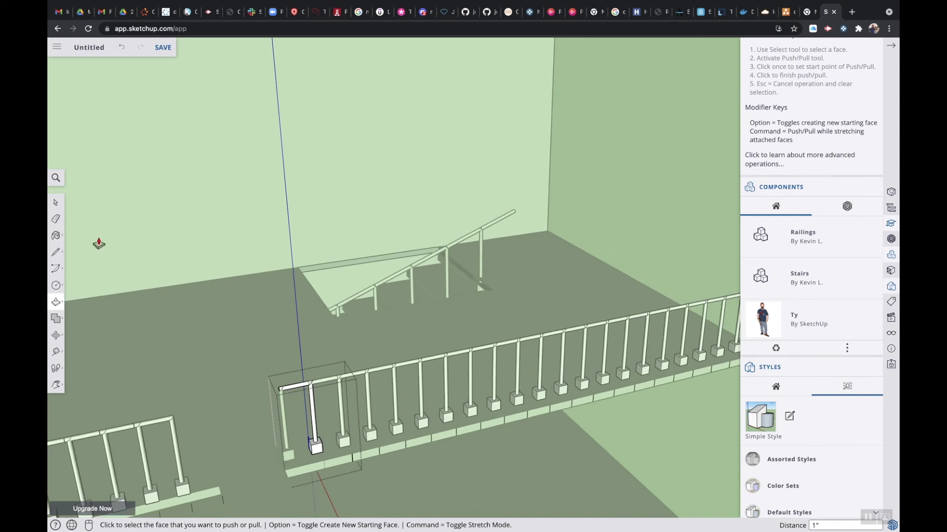
click(57, 202)
click(634, 161)
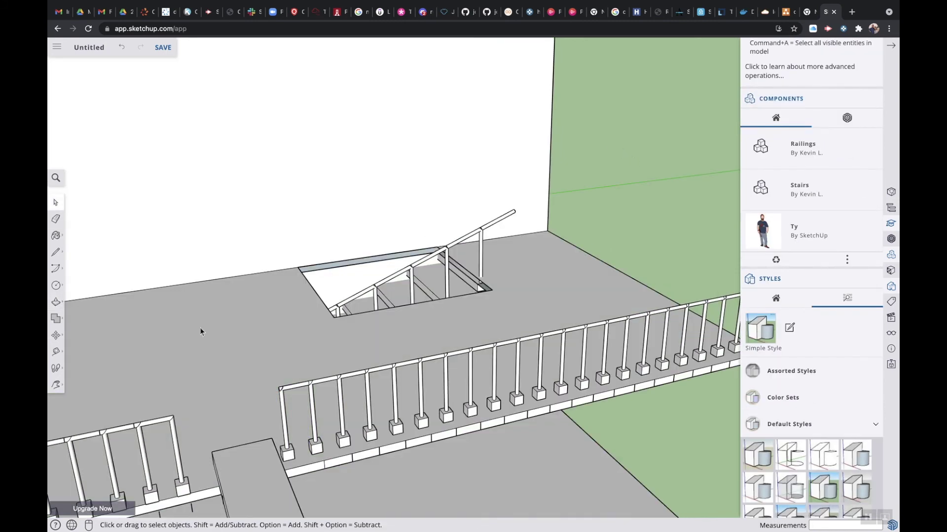
scroll(225, 406, down, 2)
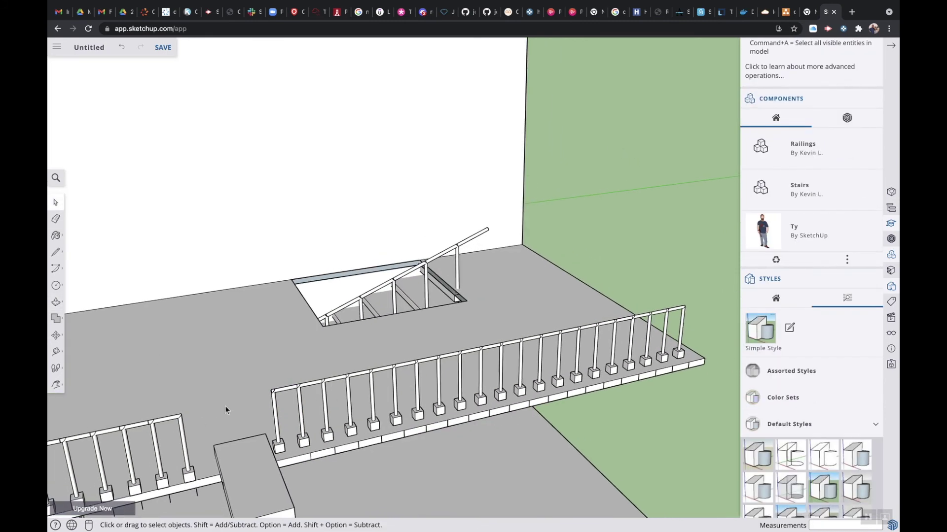
drag(296, 403, 692, 358)
drag(303, 386, 388, 315)
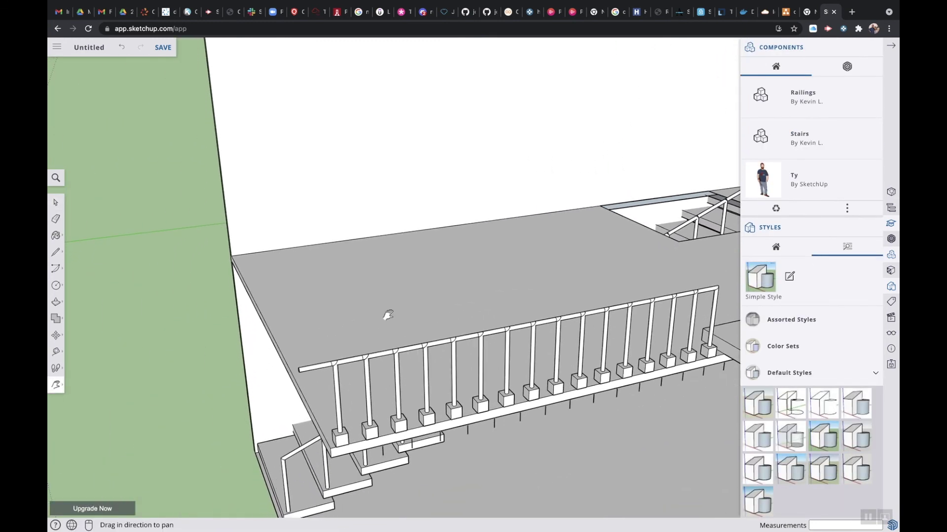
click(55, 202)
double_click(317, 364)
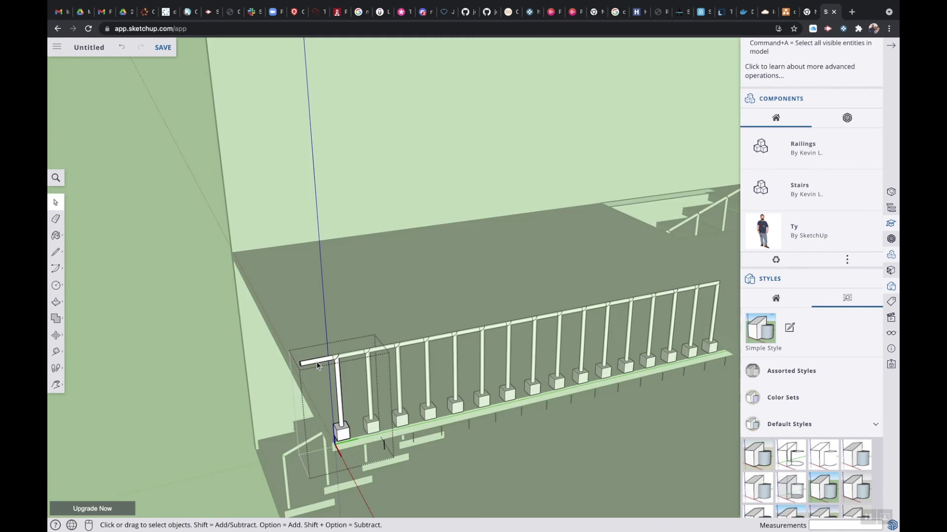
scroll(317, 365, up, 2)
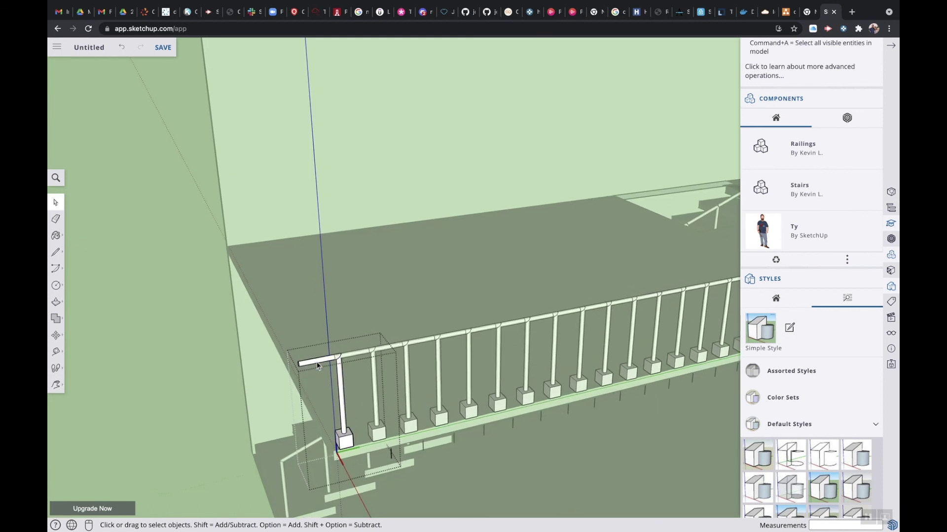
key(Escape)
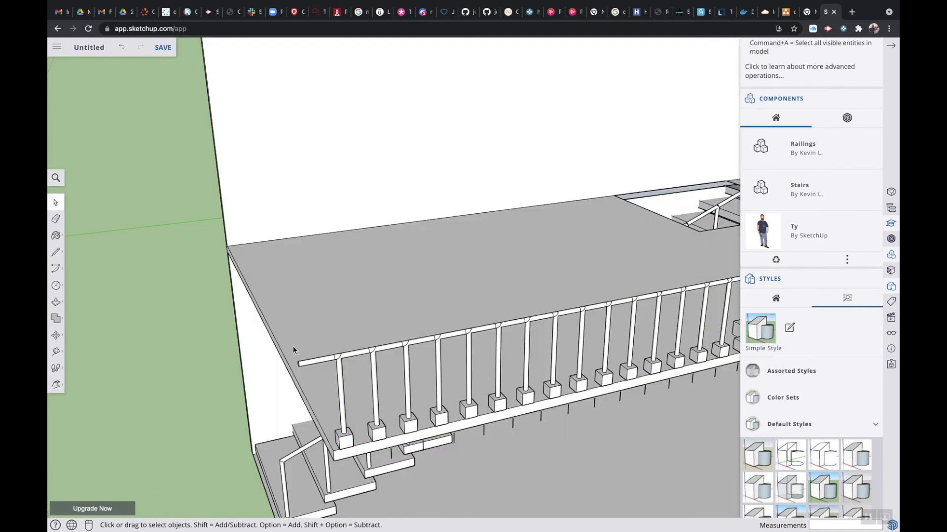
Explode the end Railings component above the lower stairs, whose top rail overhangs the floor edge, and clear the selection
click(315, 362)
right_click(315, 363)
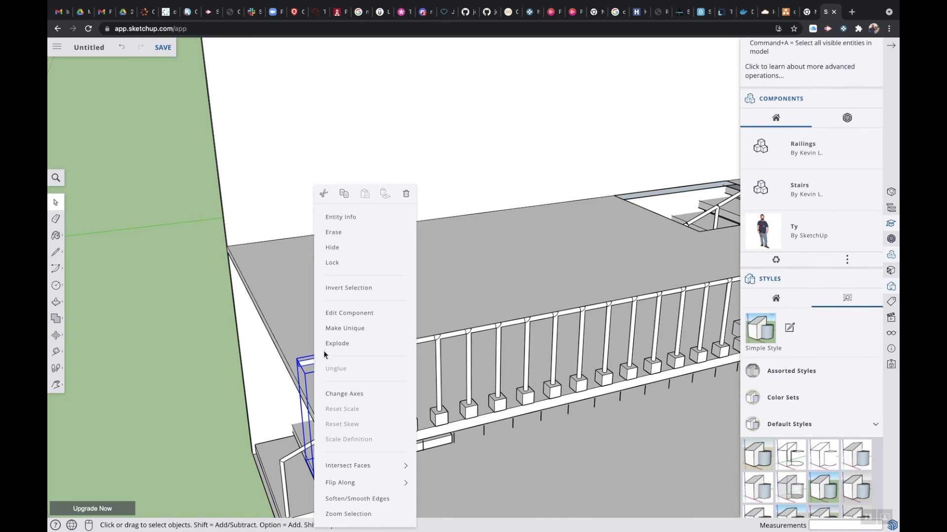
click(342, 344)
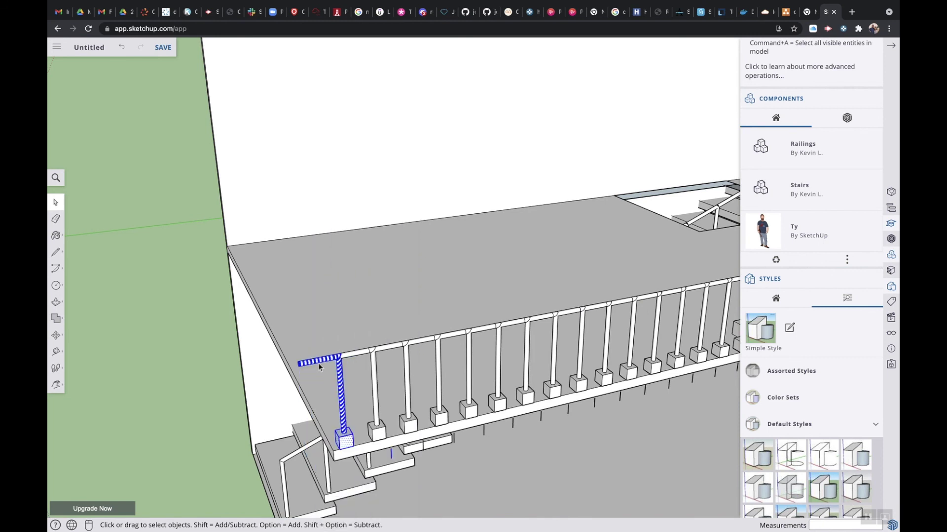
key(Escape)
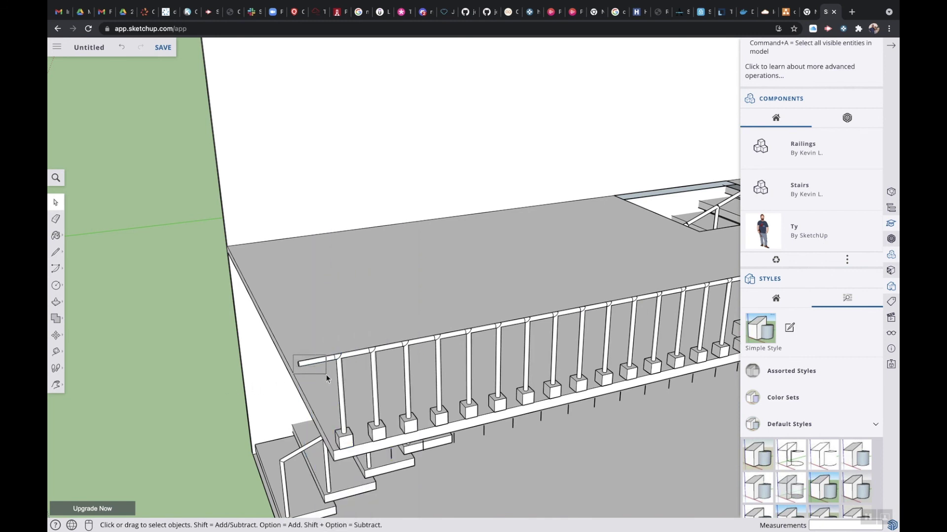
Erase the overhanging top rail piece of the exploded end post and its leftover centre line
drag(290, 344, 330, 380)
right_click(311, 364)
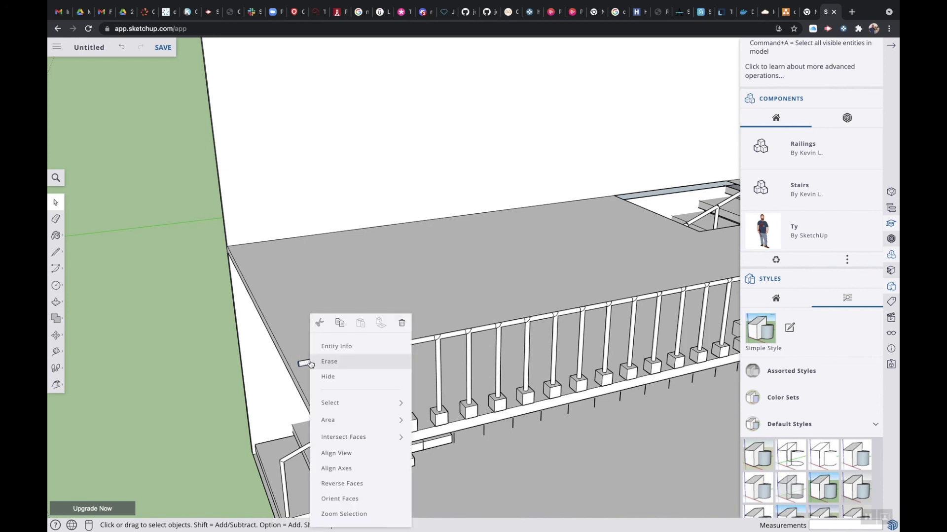
click(320, 363)
drag(297, 357, 334, 377)
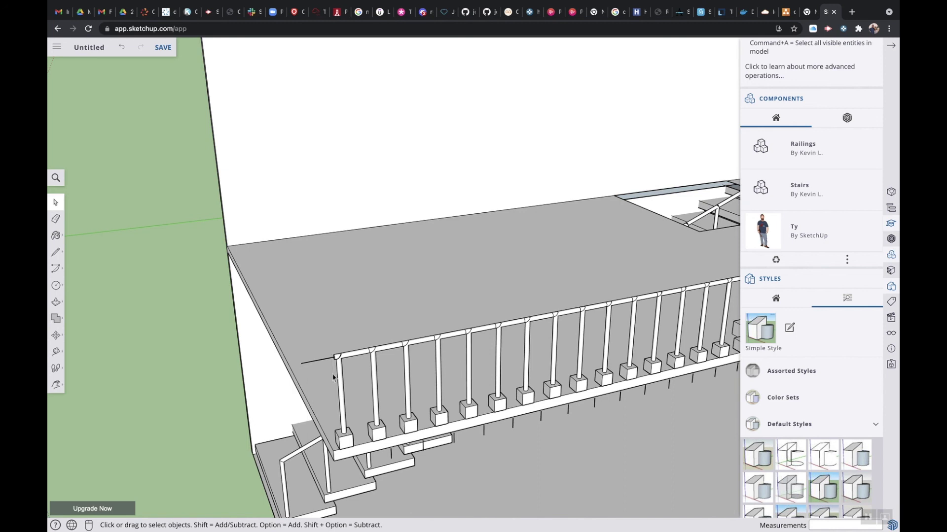
click(324, 362)
click(324, 362)
scroll(323, 360, down, 5)
scroll(324, 359, down, 5)
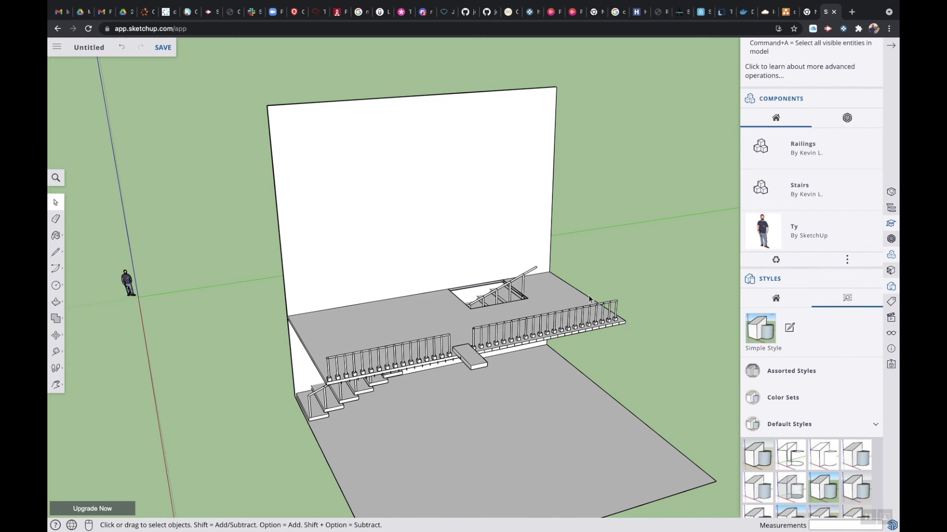
scroll(498, 464, down, 3)
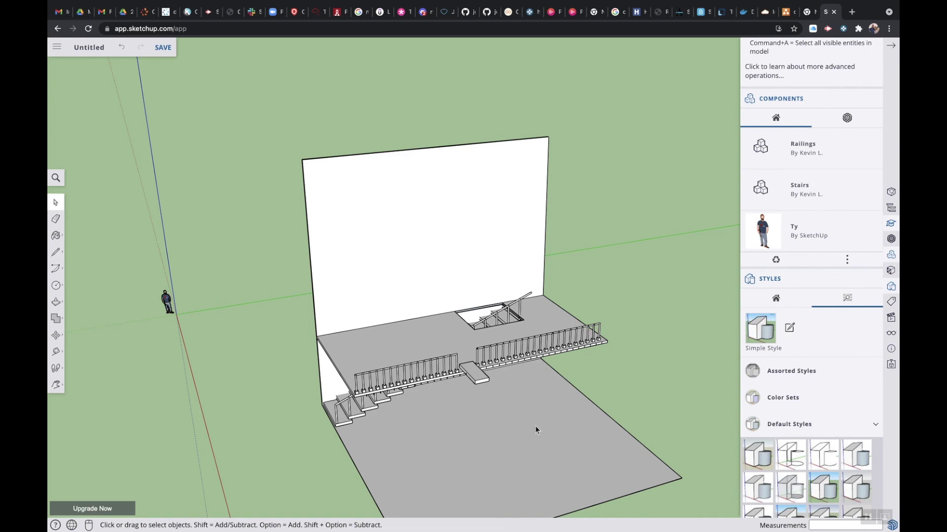
scroll(536, 430, down, 3)
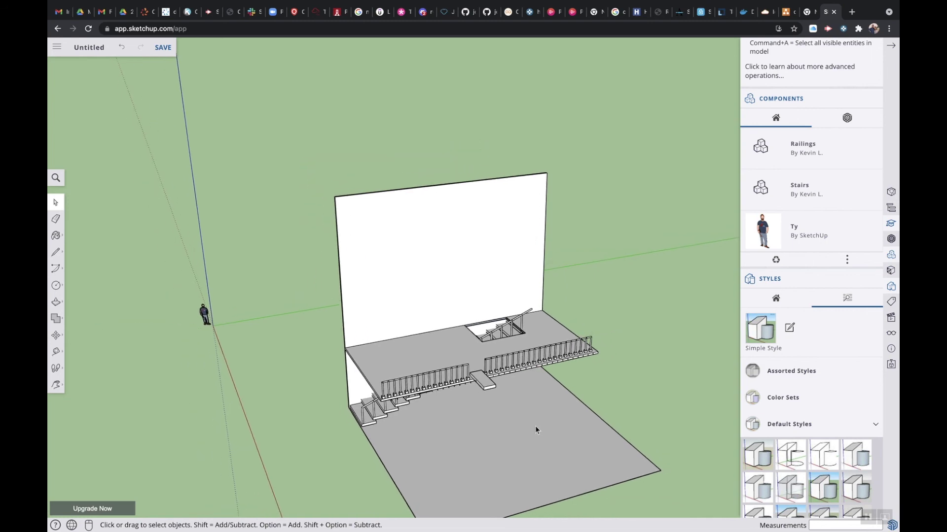
mouse_move(813, 3)
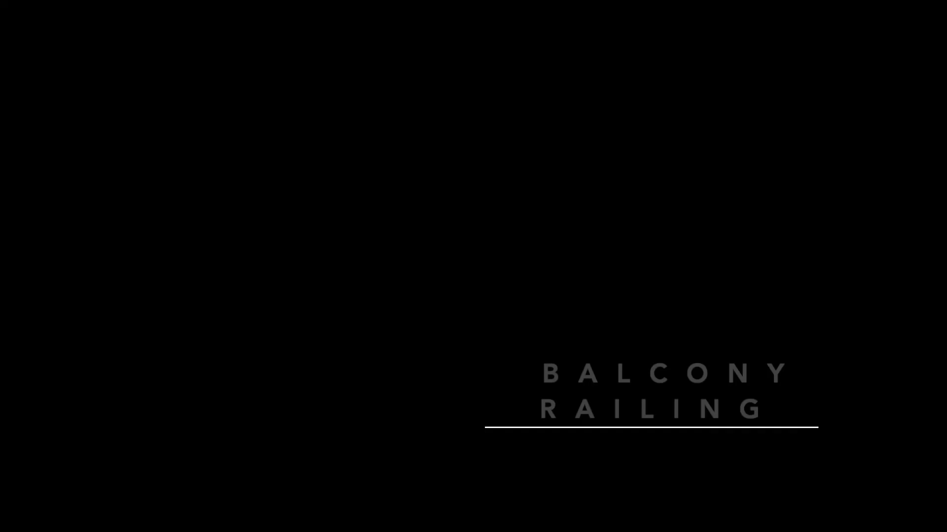